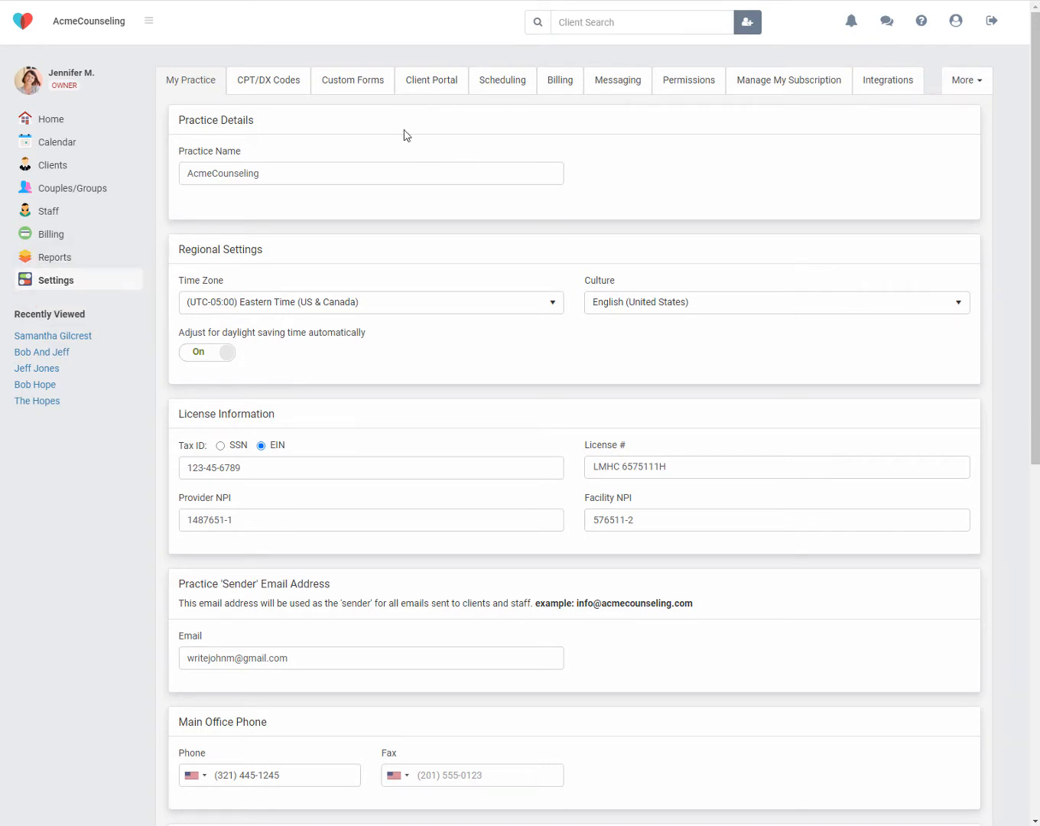
# - Create a new portal form under the practice's custom forms and load the Authorization of Release template into it
pyautogui.click(348, 81)
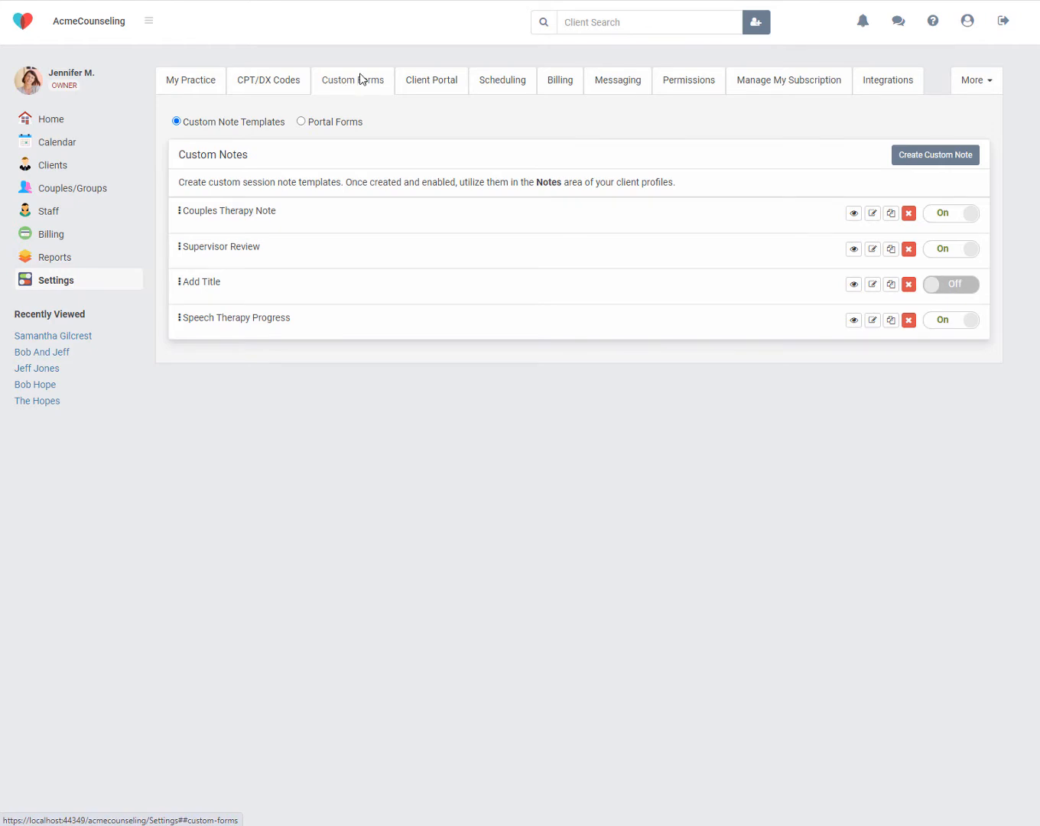
pyautogui.click(312, 123)
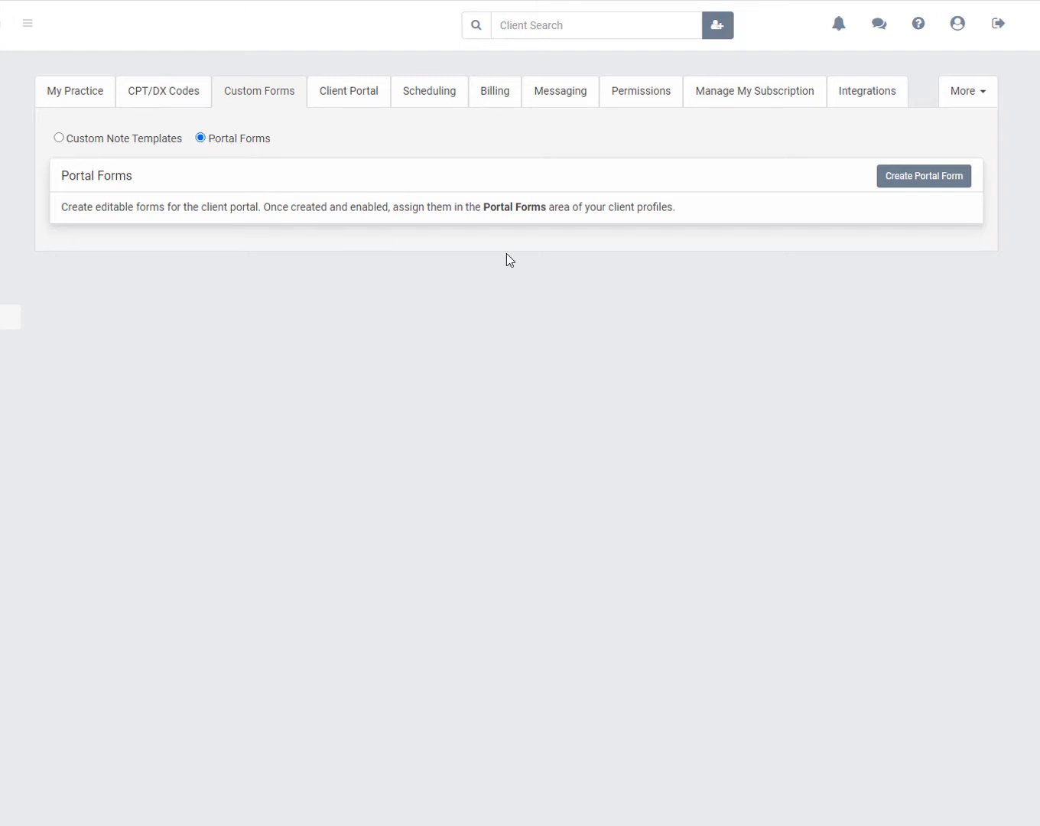
pyautogui.click(900, 186)
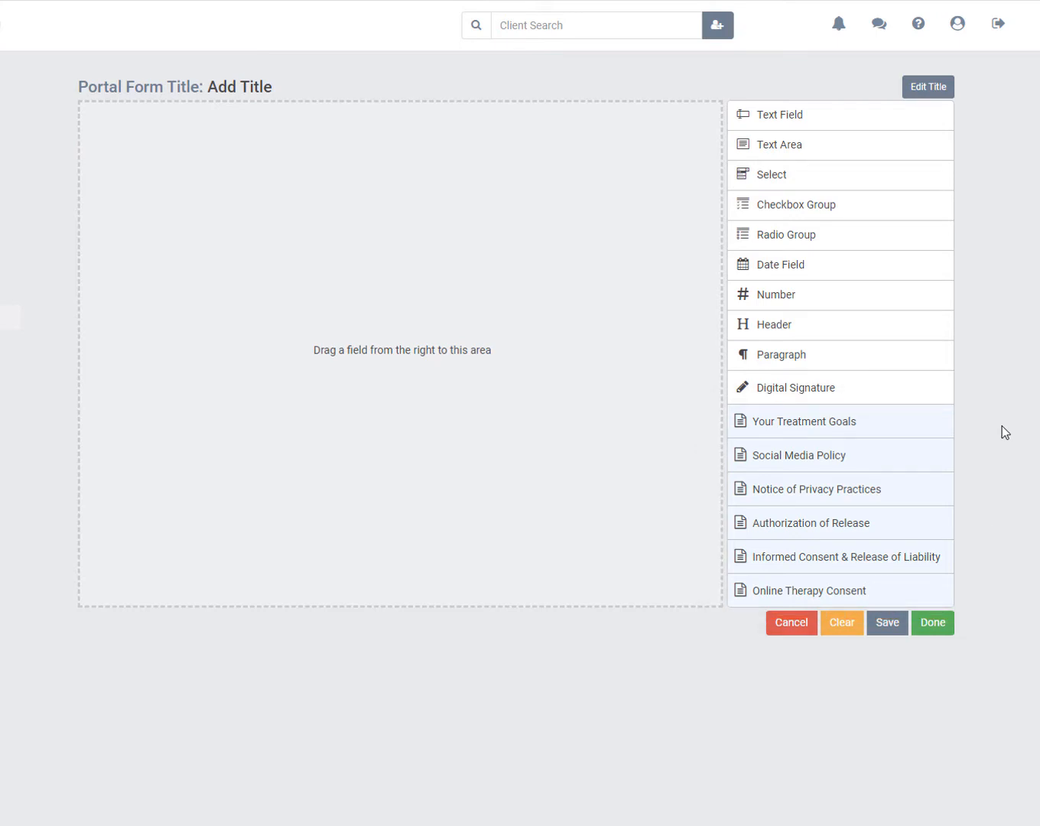
pyautogui.click(818, 526)
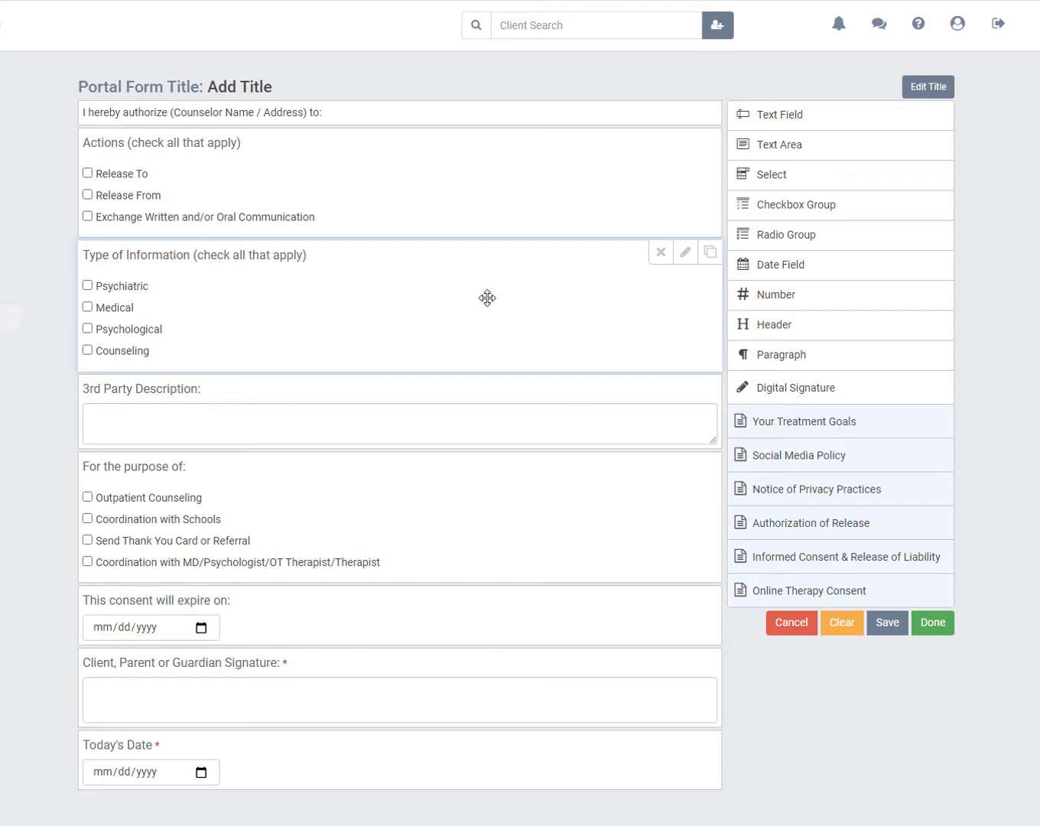
# - Set the portal form's title to "Authorization of Release"
pyautogui.click(916, 94)
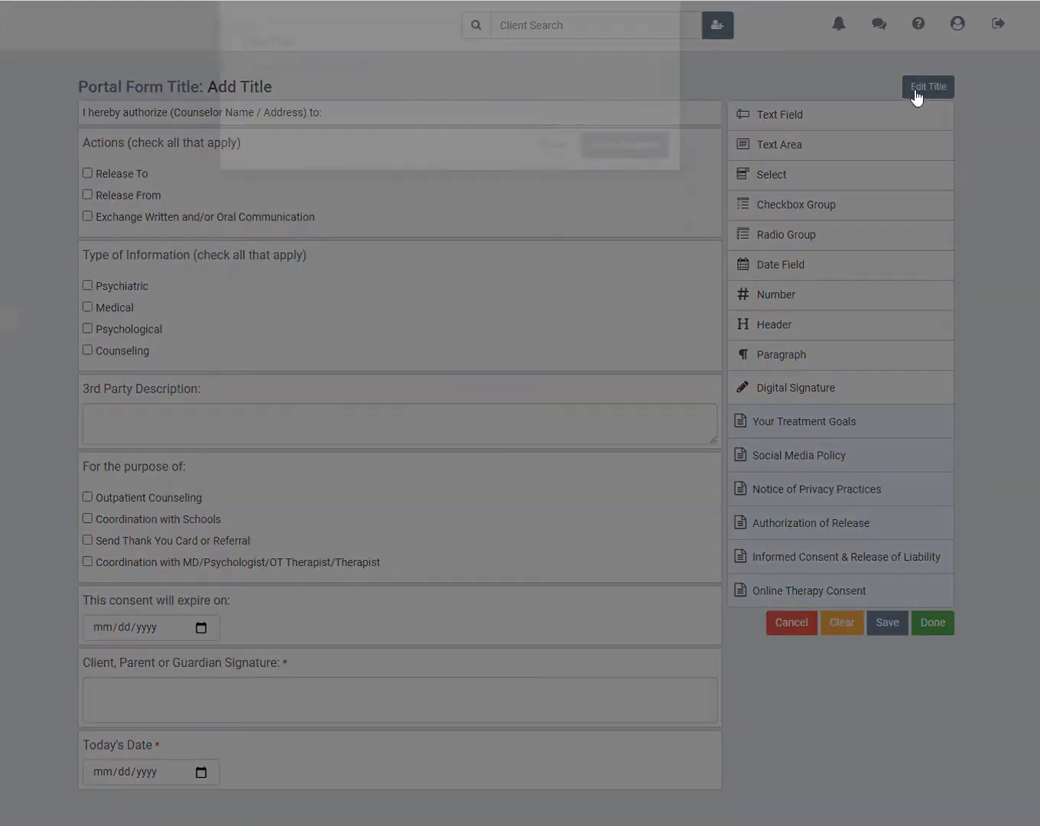
pyautogui.click(391, 115)
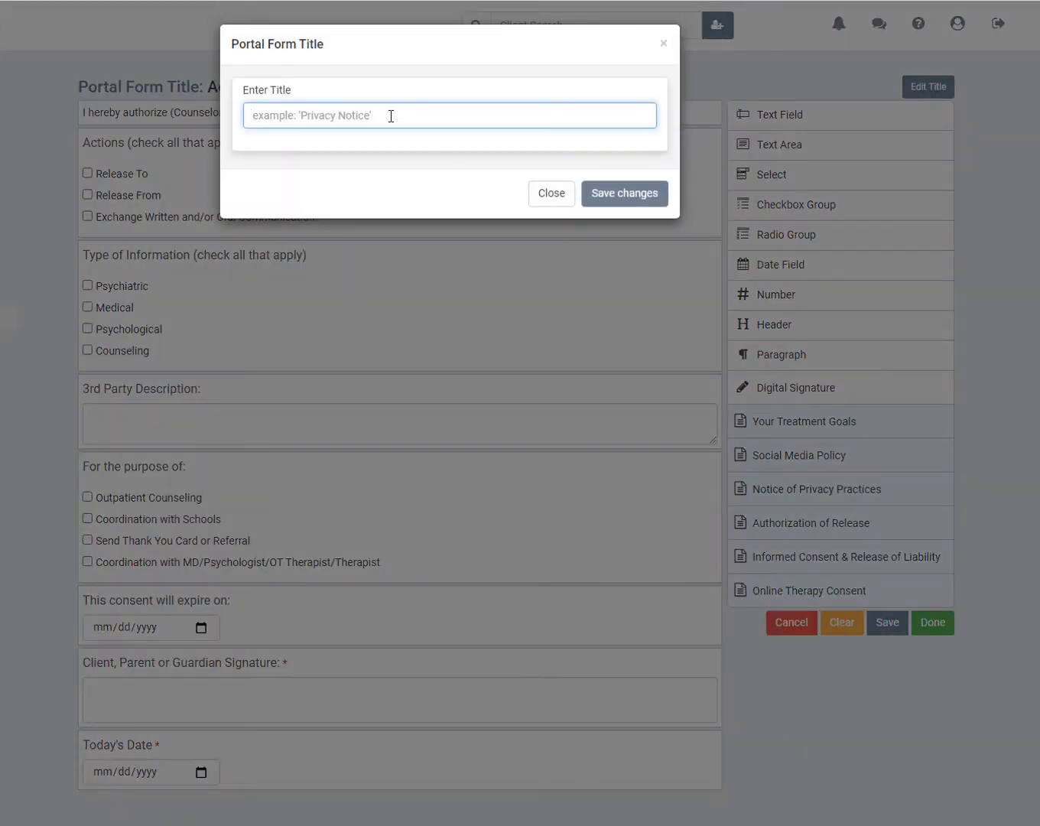
pyautogui.write('Authoriza')
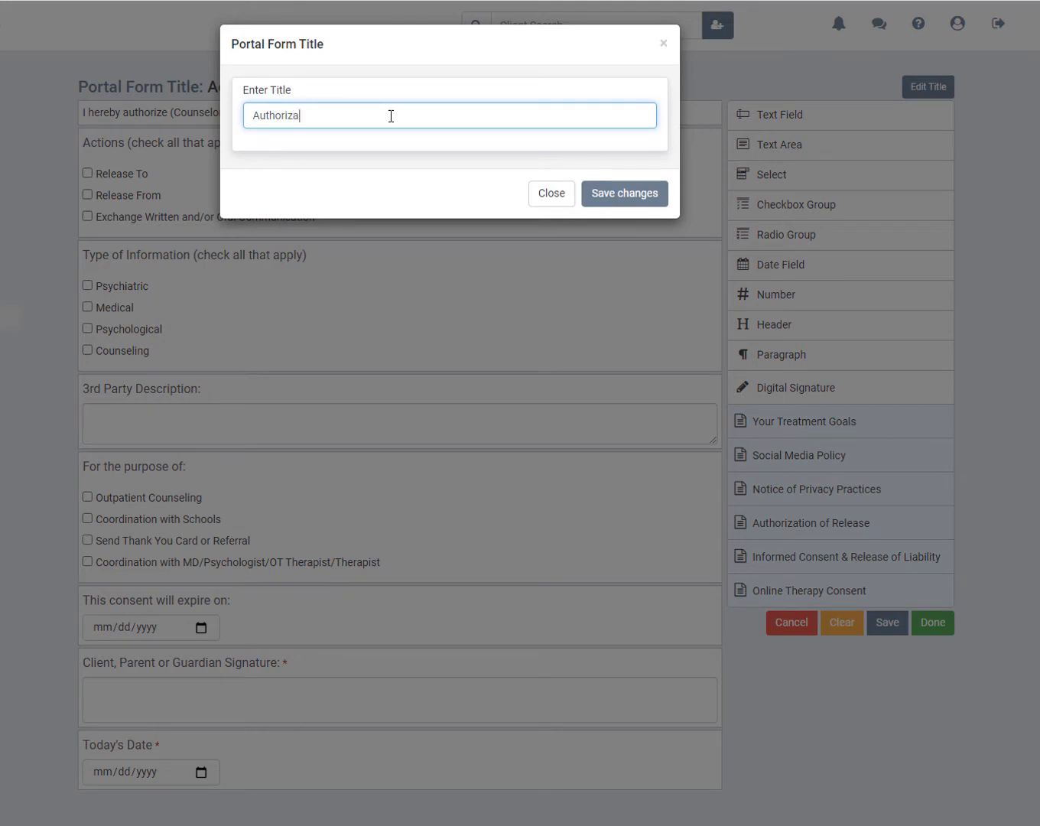
pyautogui.write('tion of Release')
pyautogui.click(608, 202)
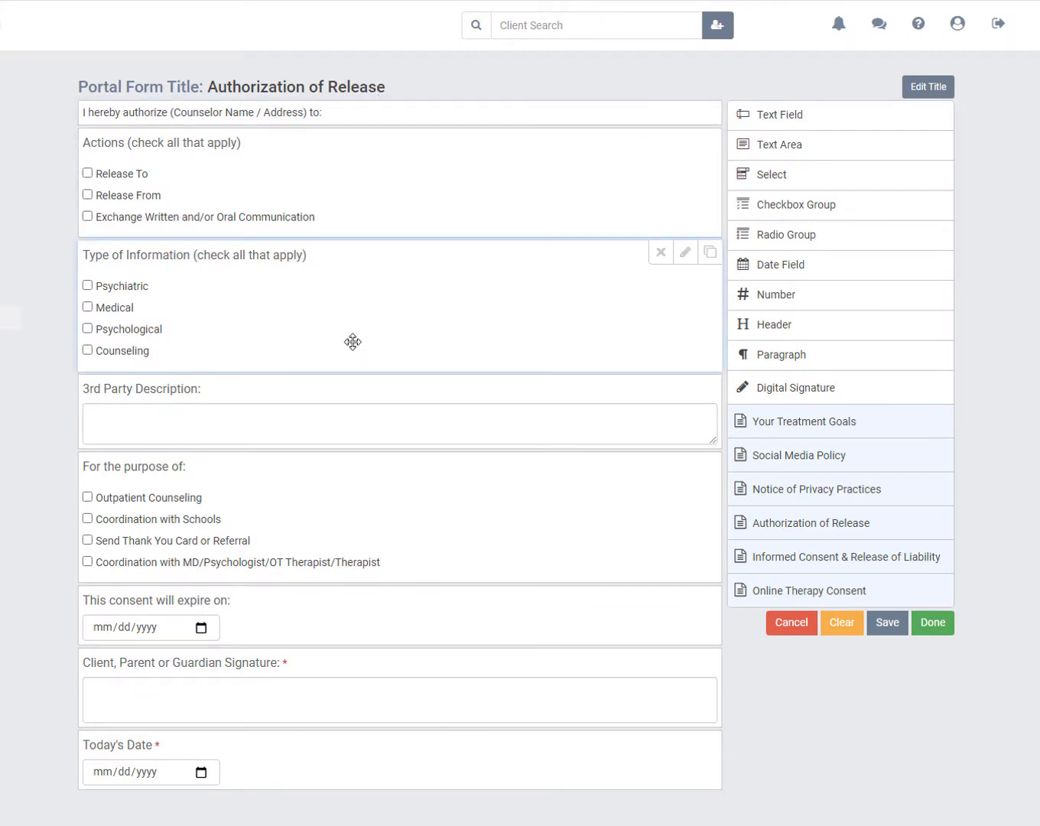
# - Finish the Authorization of Release form and switch it on in the portal forms list
pyautogui.click(932, 623)
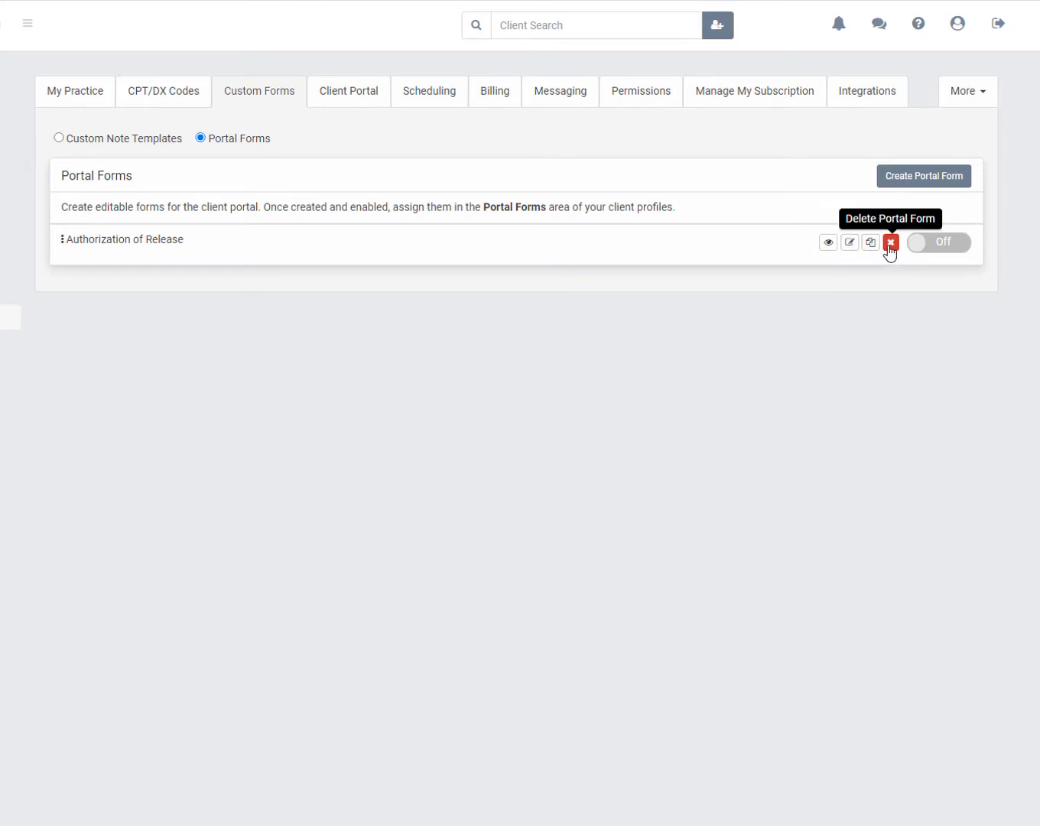
pyautogui.click(943, 249)
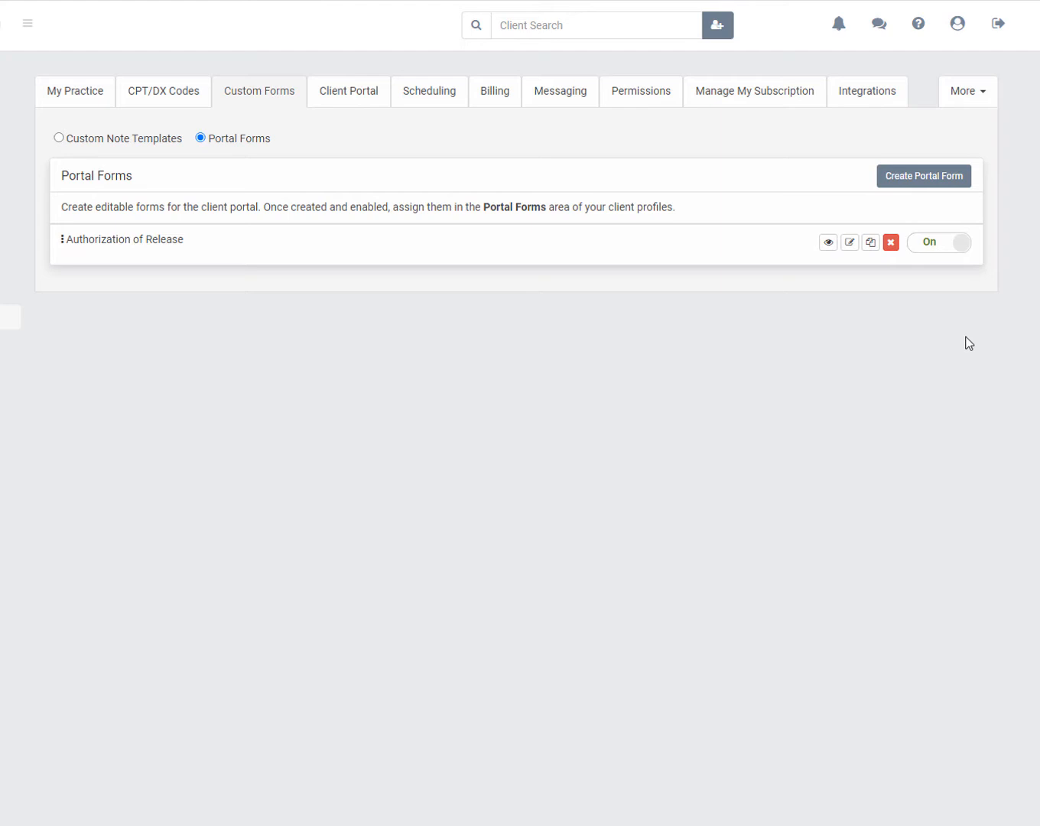
# - Create another portal form and title it "Actions I took to feel better"
pyautogui.click(911, 181)
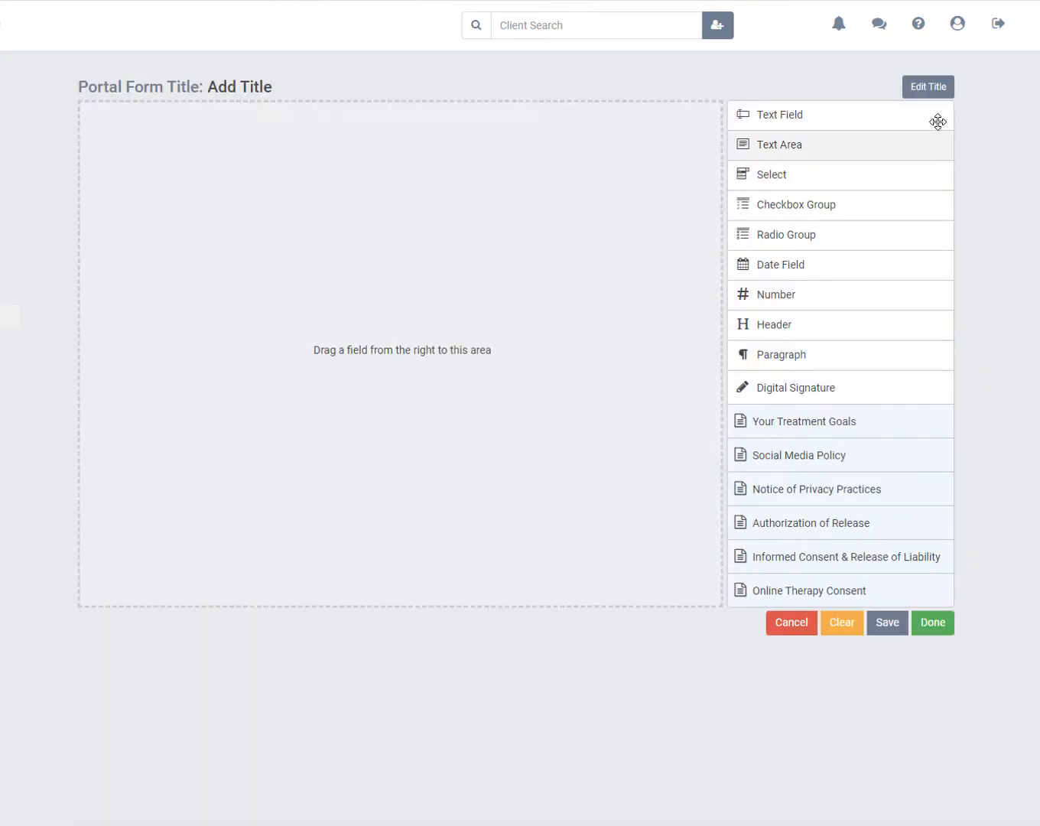
pyautogui.click(924, 90)
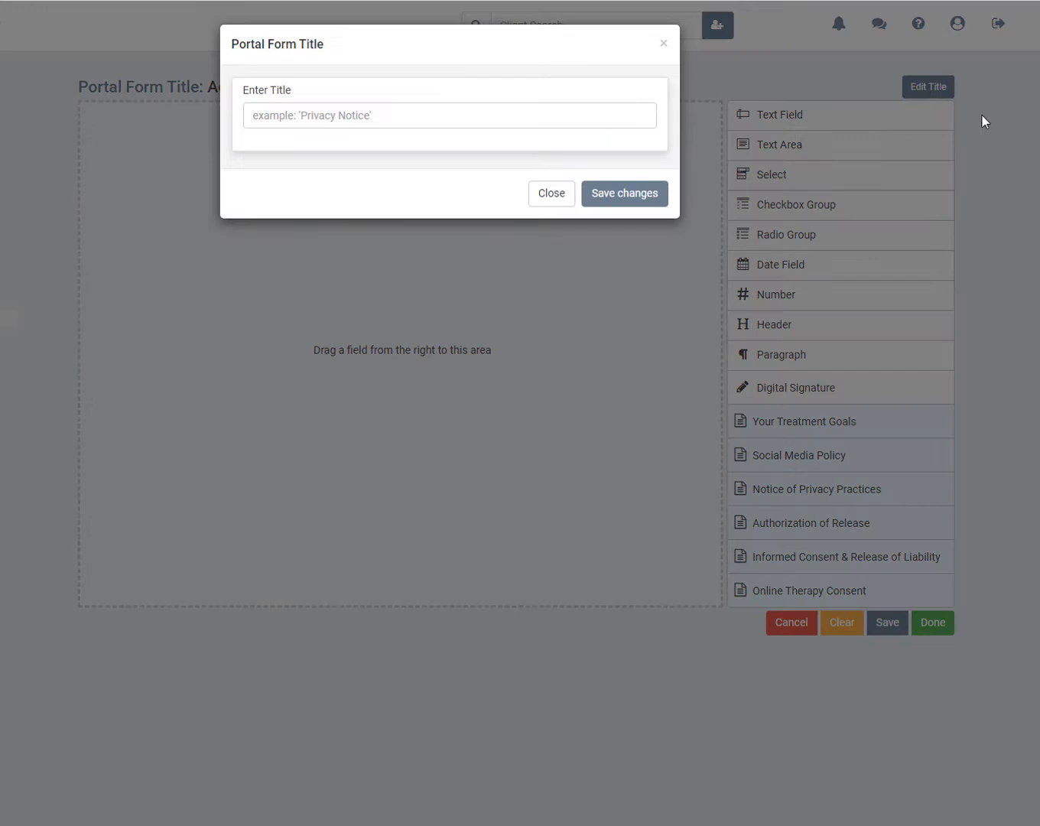
pyautogui.click(487, 119)
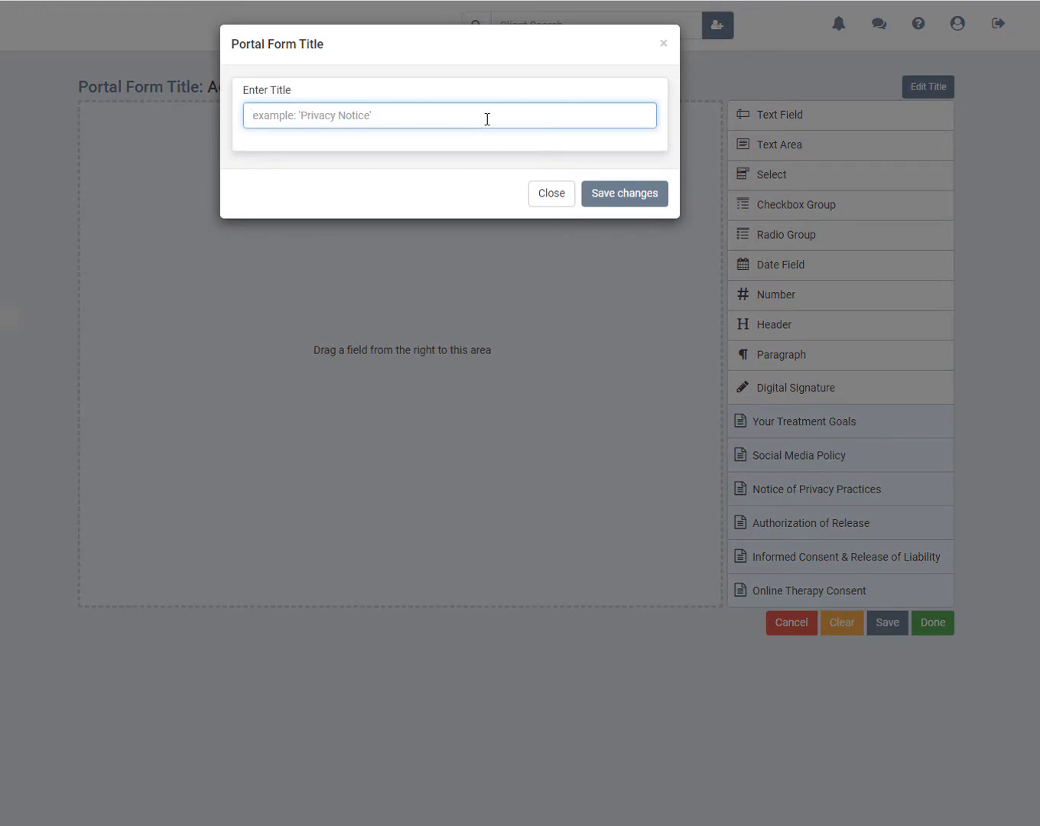
pyautogui.write('Actions')
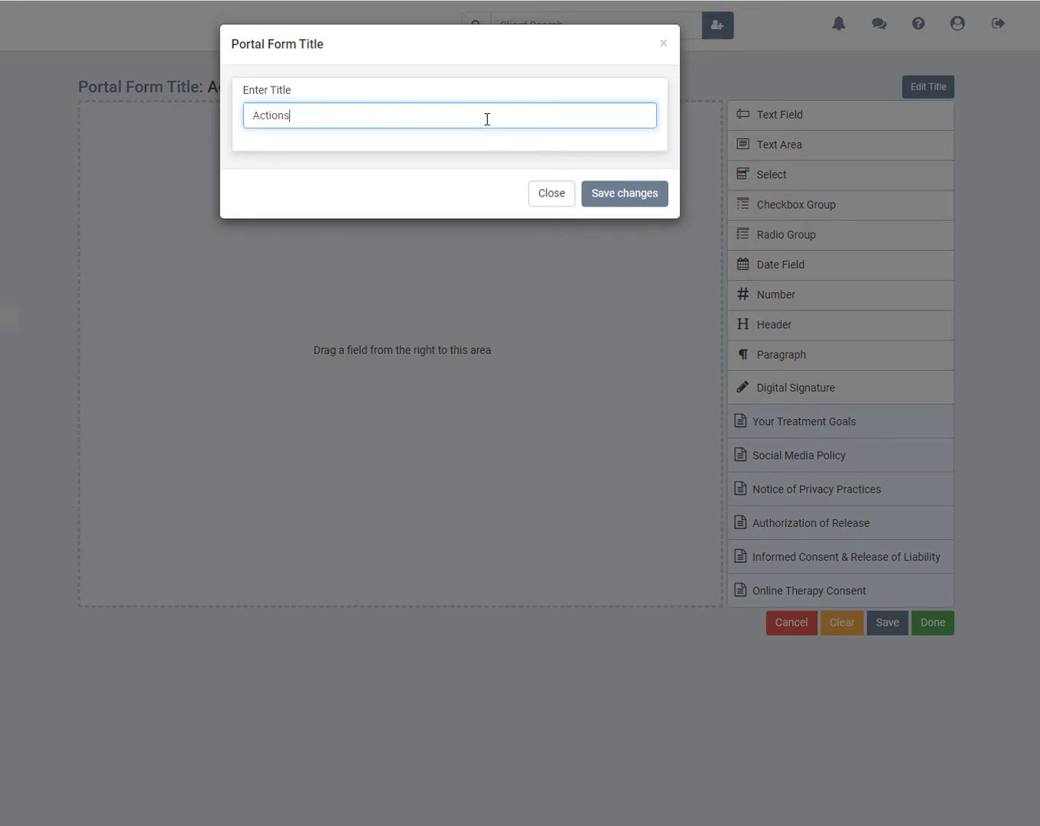
pyautogui.write(' I took to feel better')
pyautogui.click(599, 200)
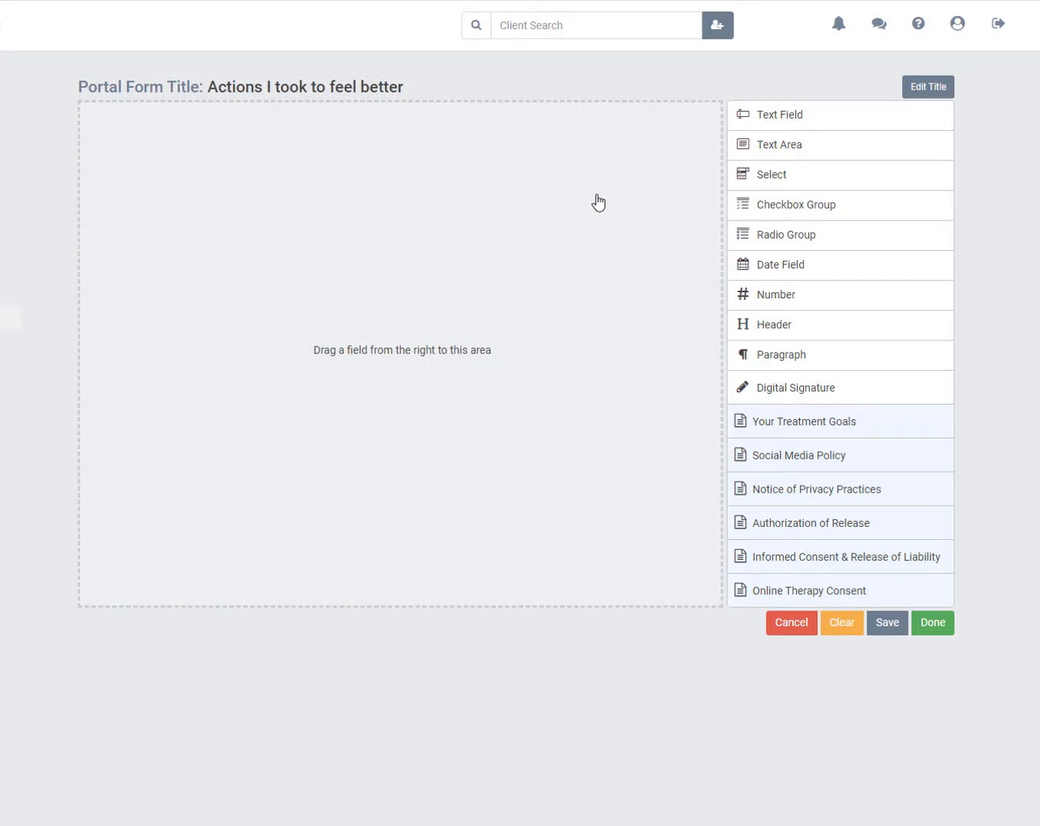
# - Add a paragraph reading "Remember, your feelings can effect your behaviors. Write down what you were feeling and what action you took to make yourself feel better."
pyautogui.click(773, 353)
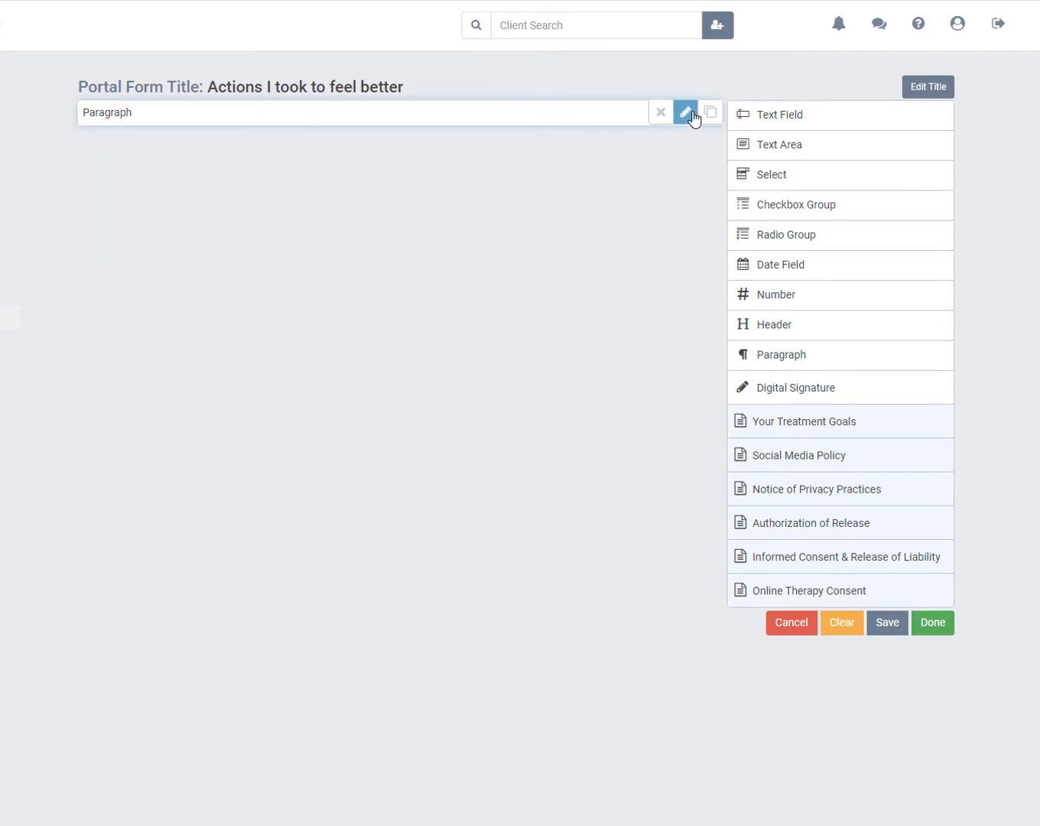
pyautogui.click(686, 113)
pyautogui.moveTo(375, 160); pyautogui.dragTo(103, 155)
pyautogui.write('Remember, your feelings can effect your behaviors. Write down what you were feeling and what action you took to make yourself feel better.')
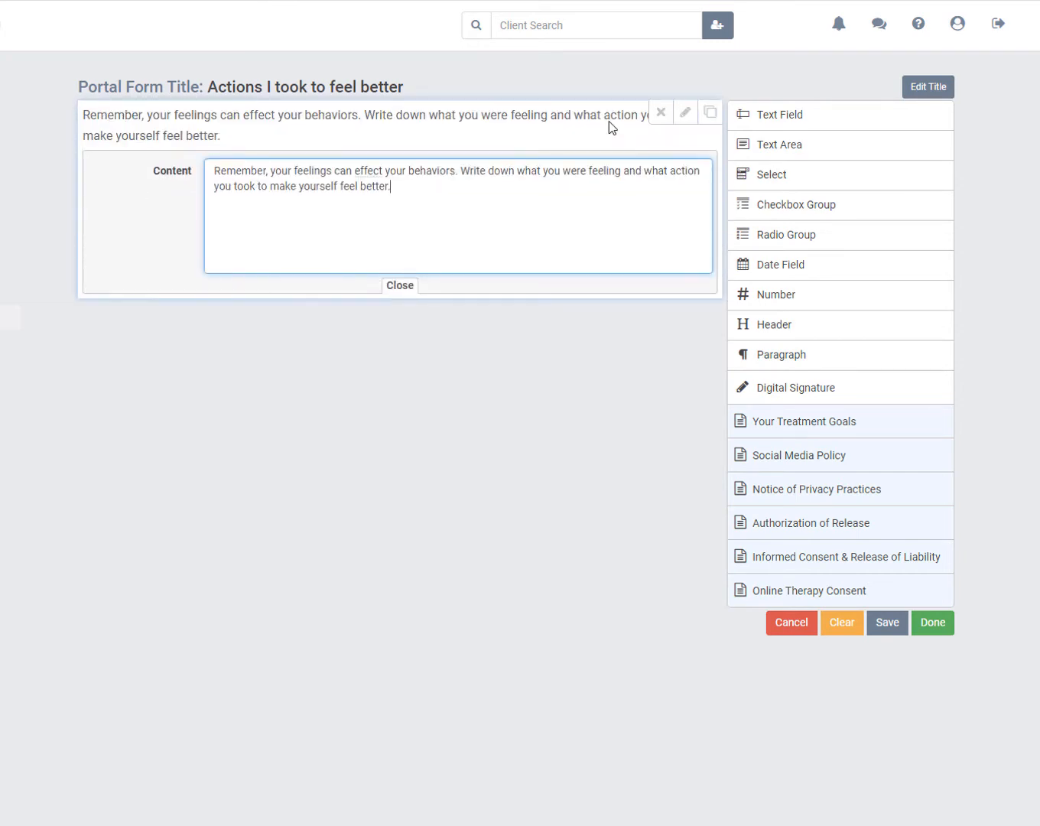
pyautogui.click(684, 118)
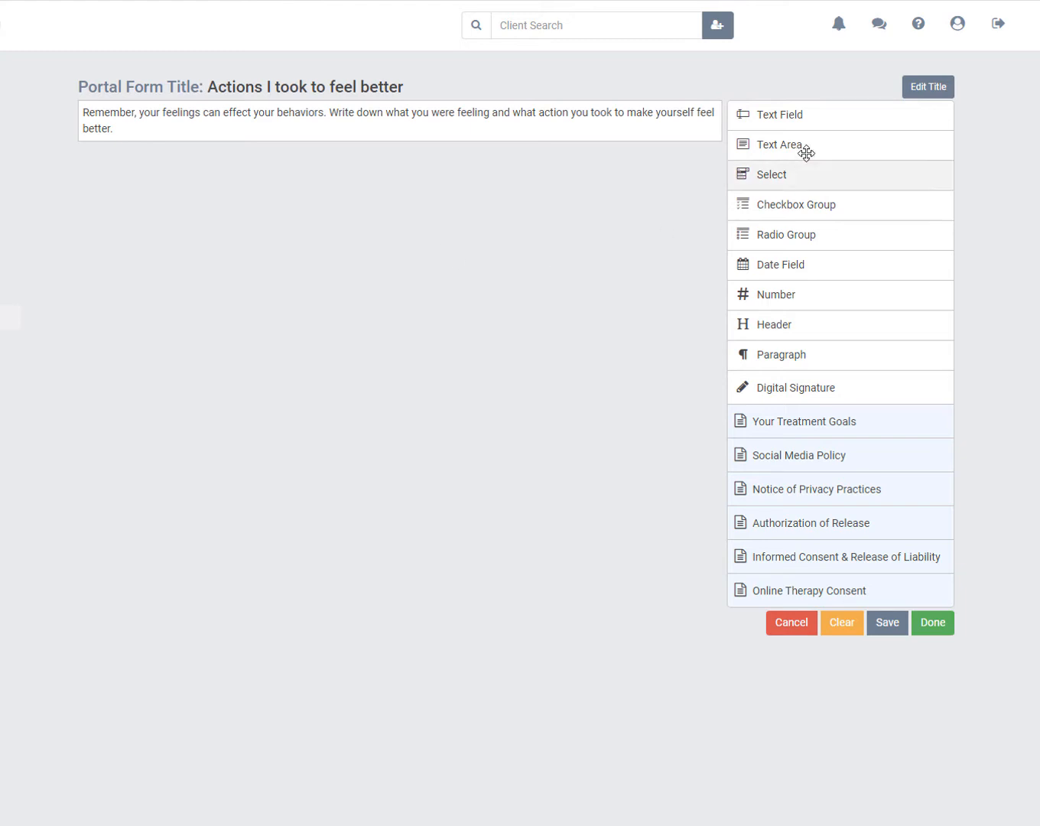
# - Add a single-line text field below the paragraph and label it "Today I felt:"
pyautogui.click(791, 114)
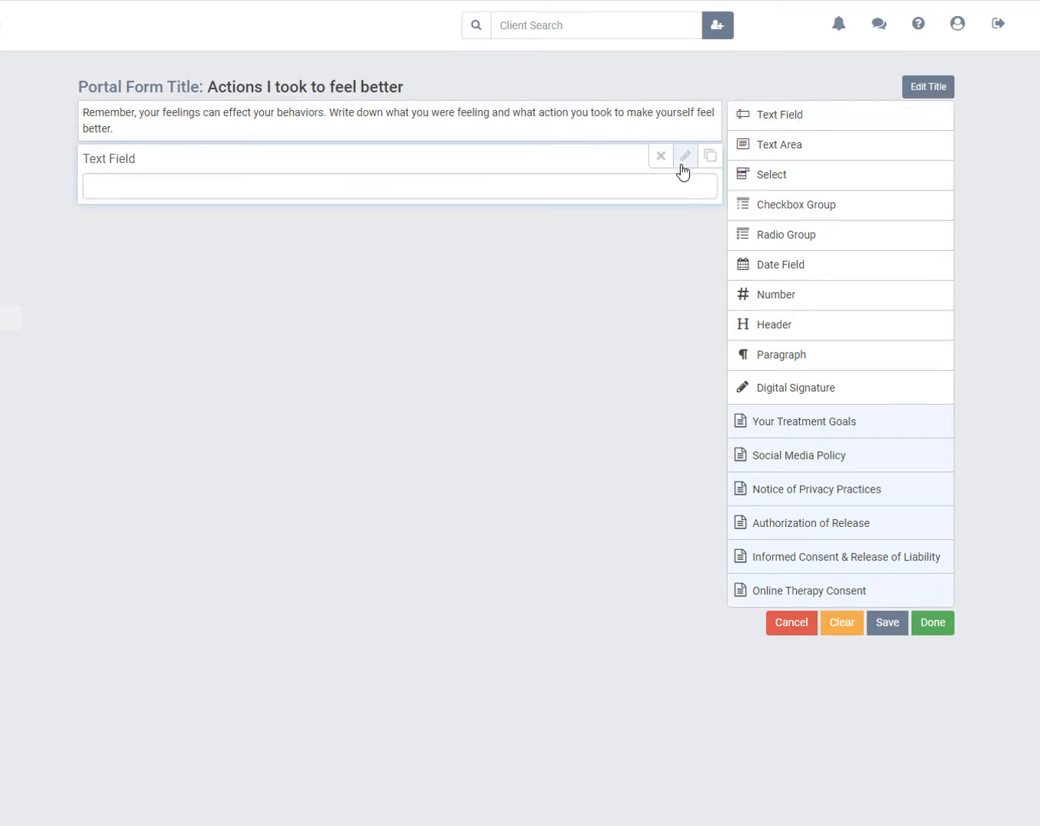
pyautogui.click(684, 156)
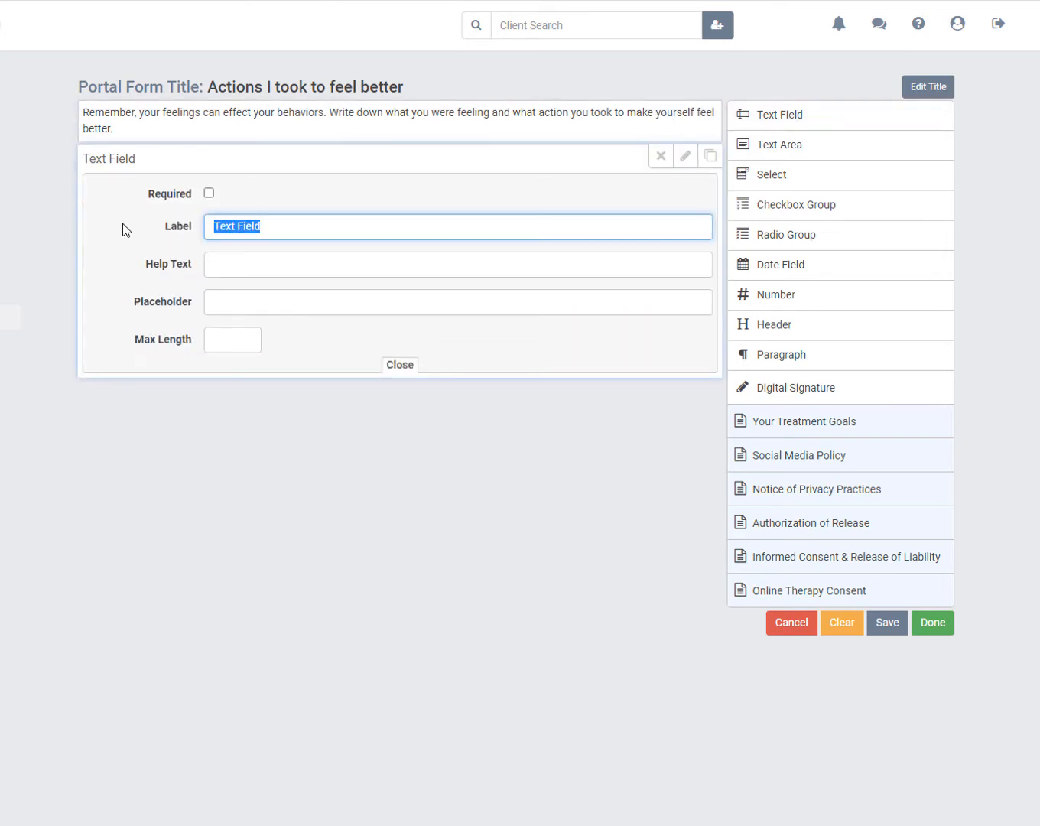
pyautogui.write('Today I f')
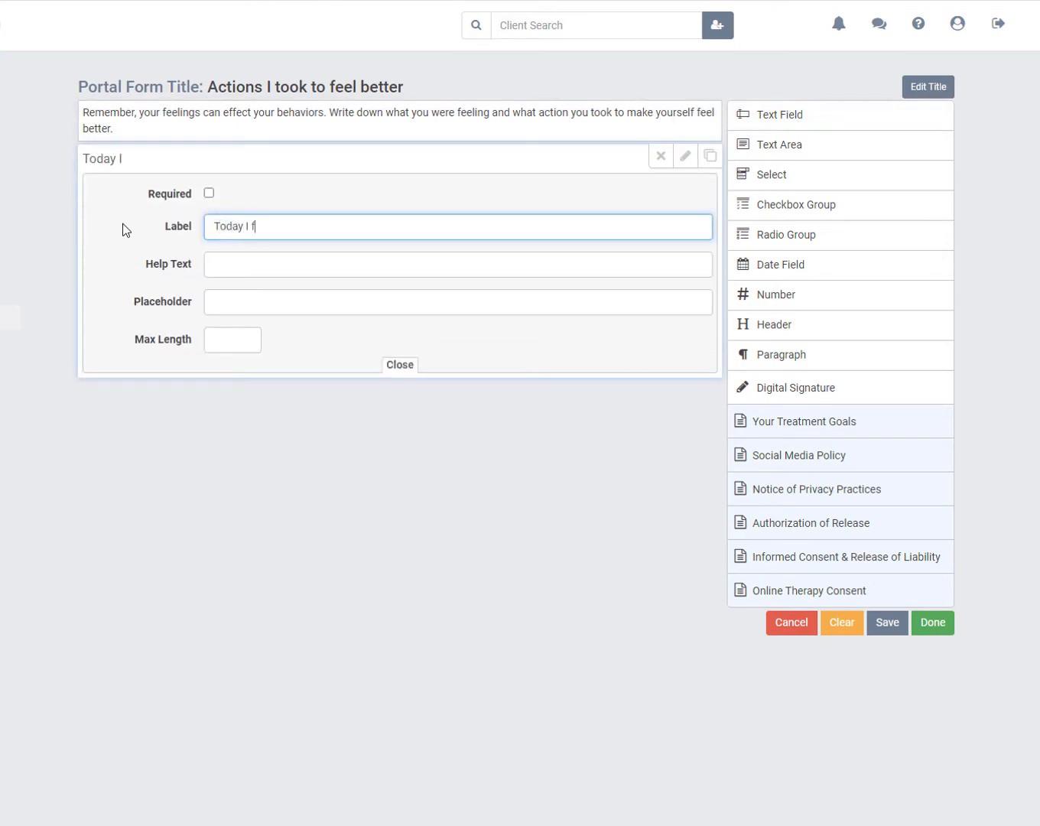
pyautogui.write('elt:')
pyautogui.click(685, 159)
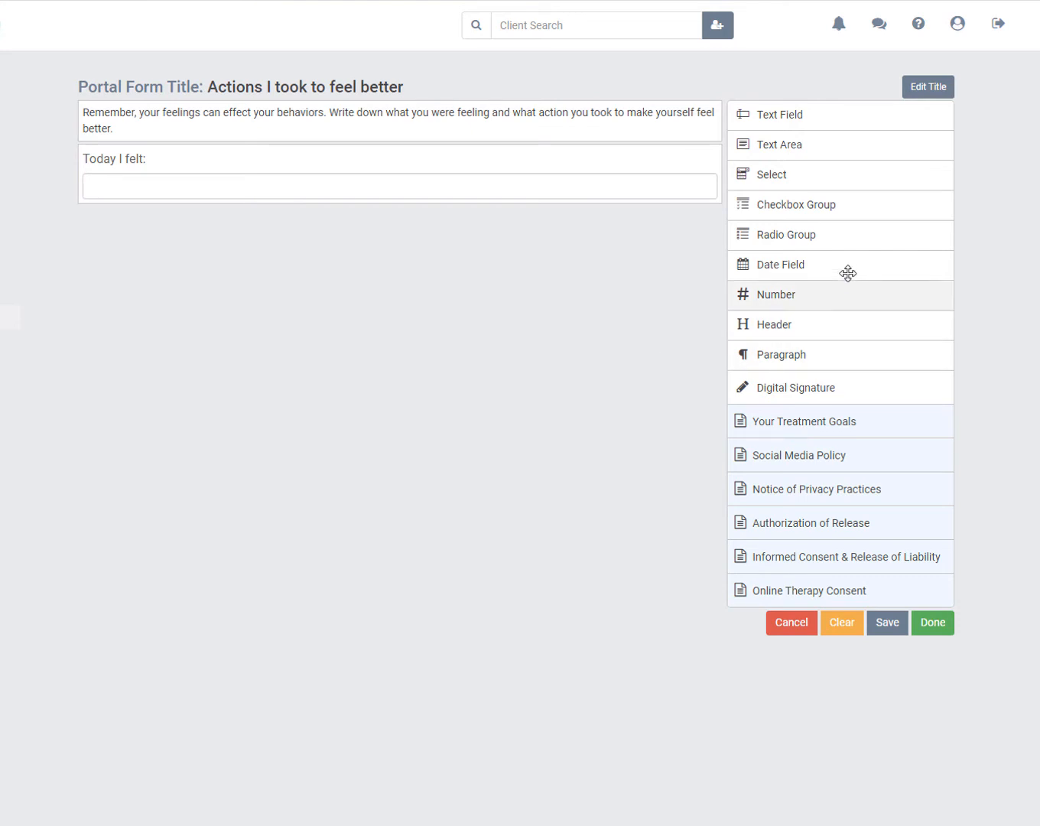
# - Add a text area below the "Today I felt:" field and label it "So I:"
pyautogui.click(808, 148)
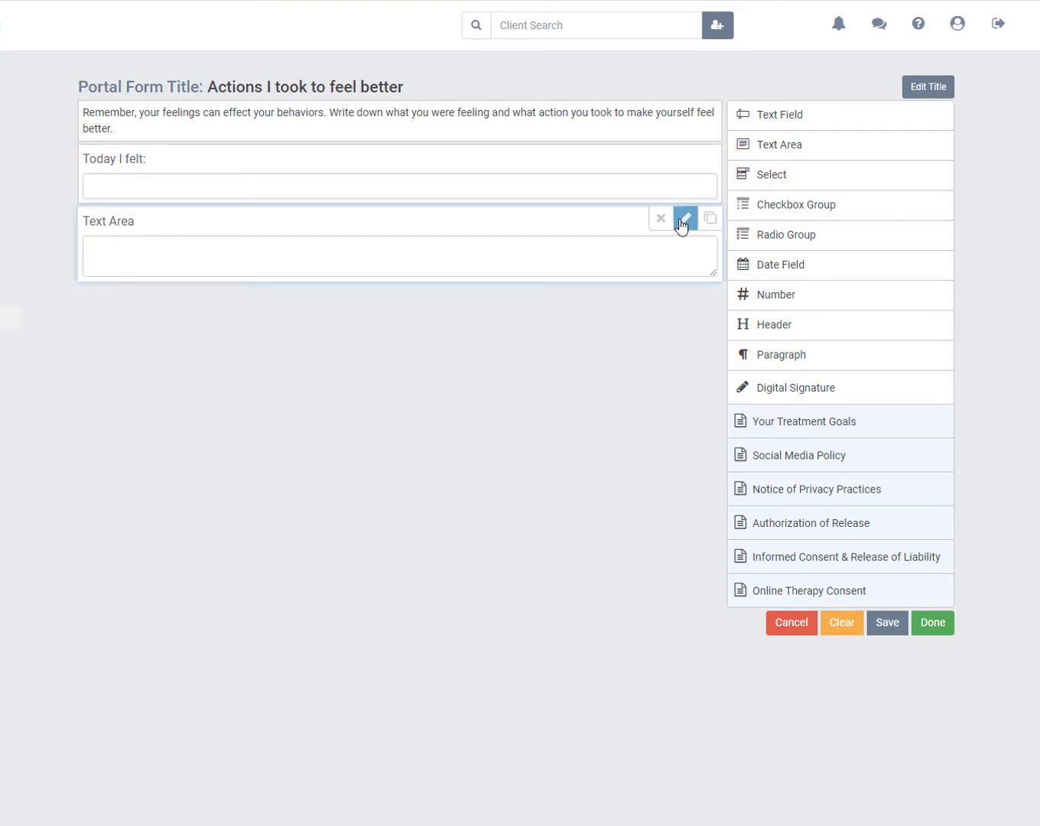
pyautogui.click(685, 219)
pyautogui.moveTo(276, 288); pyautogui.dragTo(173, 296)
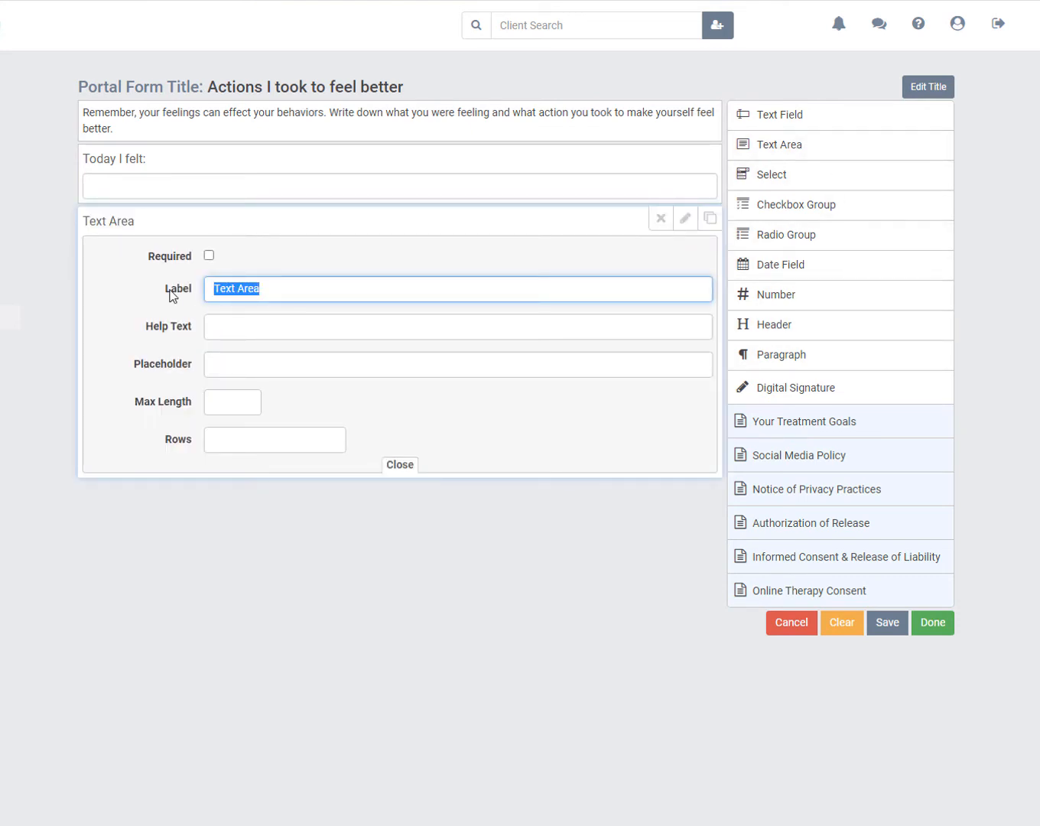
pyautogui.write('So I:')
pyautogui.click(688, 221)
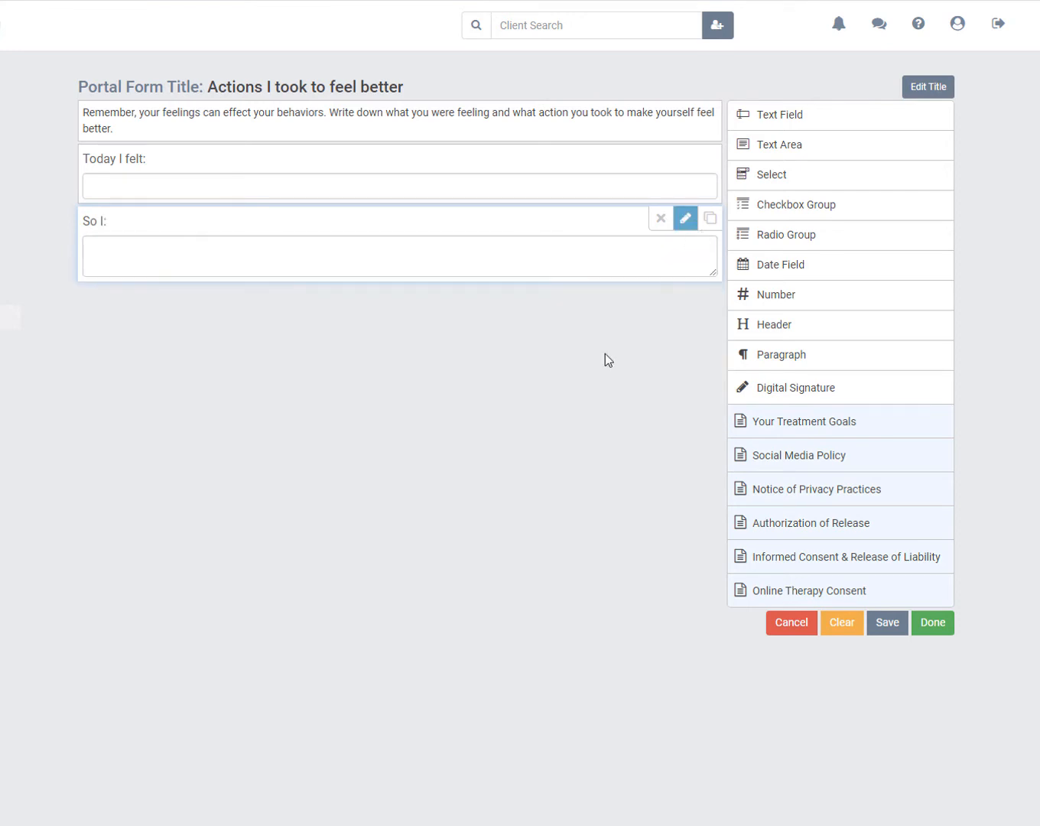
# - Duplicate the "Today I felt:" field and the "So I:" text area until the form has four of each
pyautogui.moveTo(188, 165)
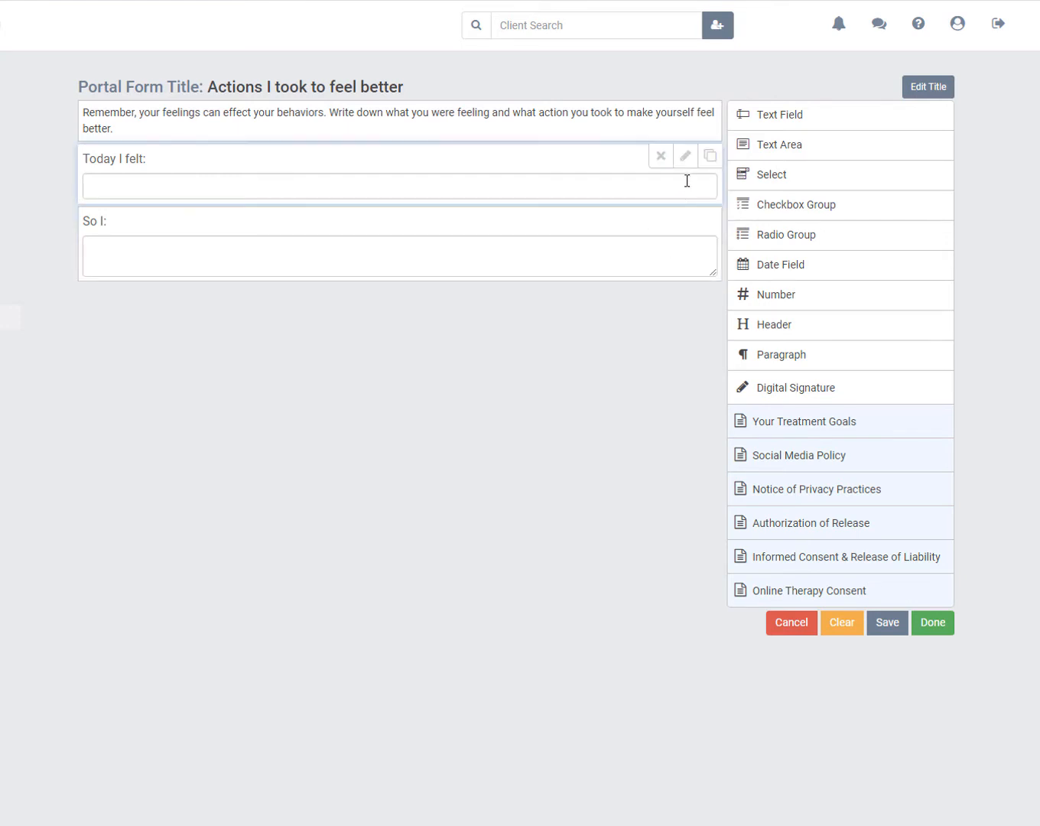
pyautogui.click(711, 162)
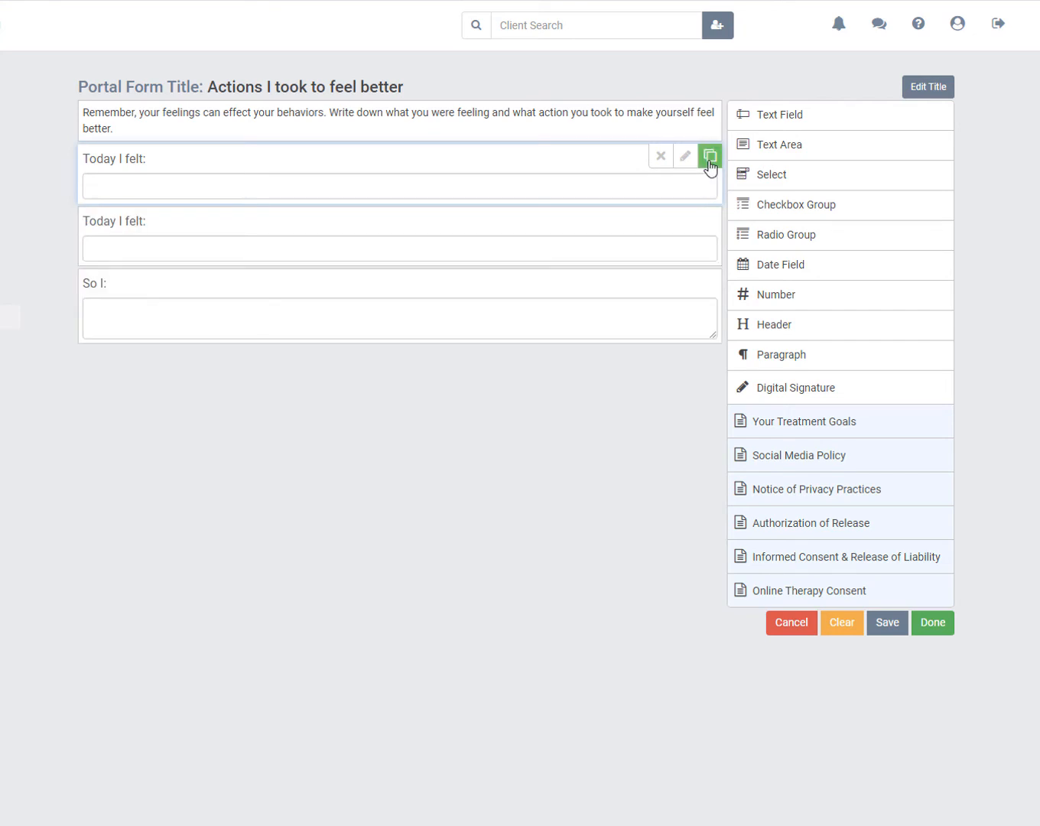
pyautogui.click(709, 163)
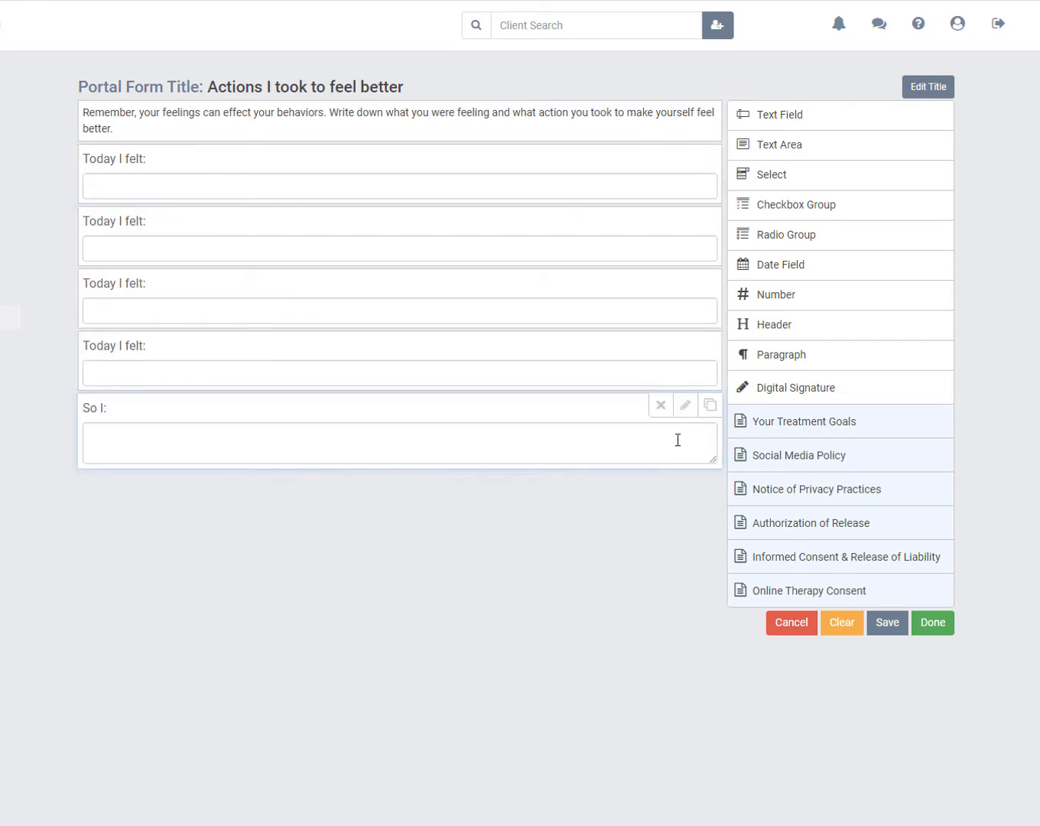
pyautogui.click(707, 414)
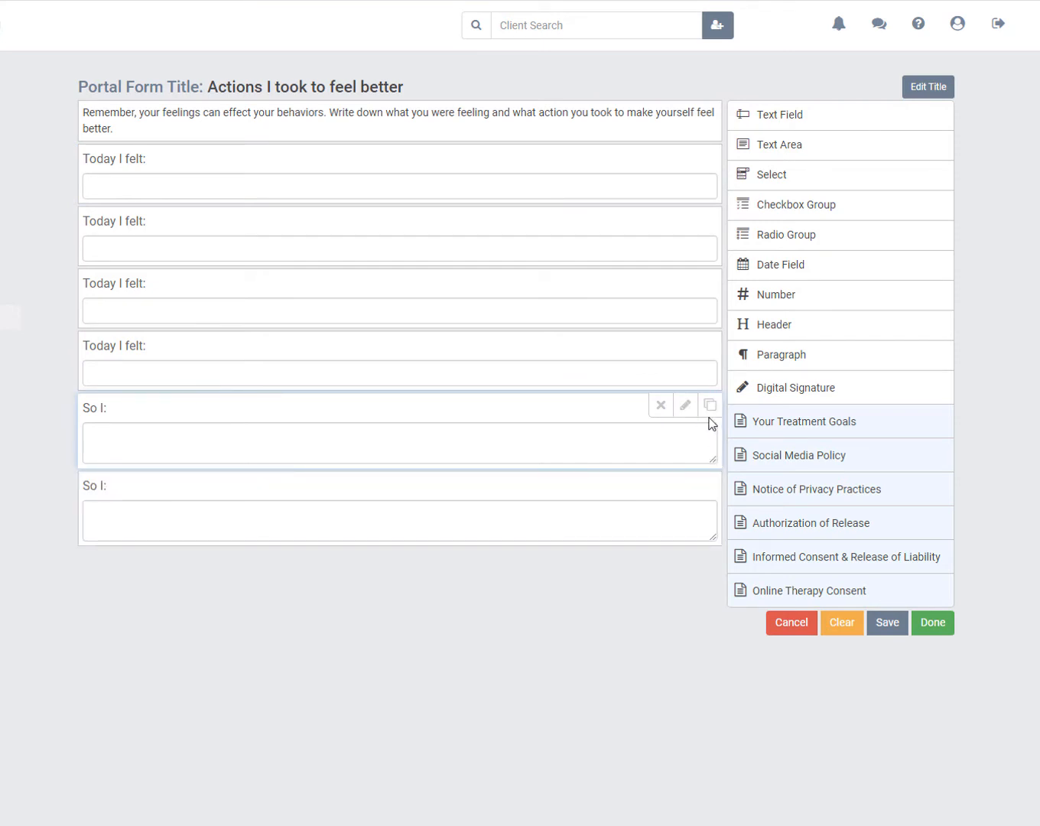
pyautogui.click(709, 409)
pyautogui.click(710, 409)
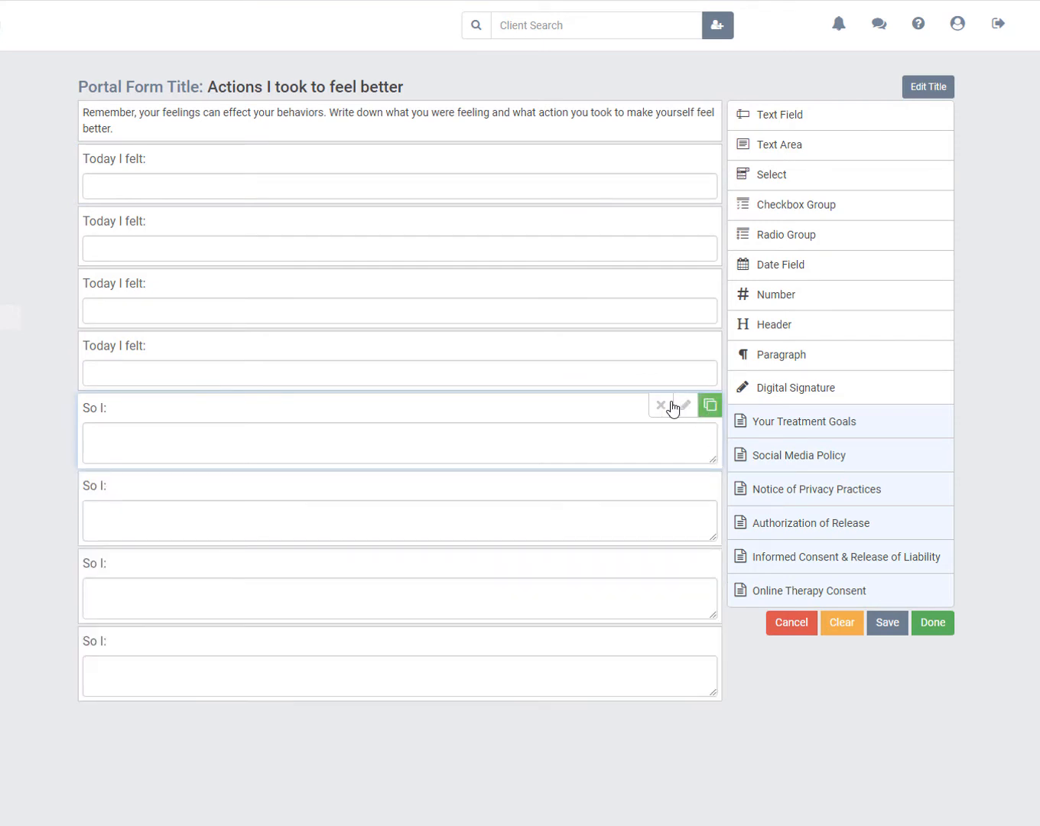
# - Reorder the form fields so that each "Today I felt:" field is directly followed by a "So I:" text area
pyautogui.moveTo(214, 418); pyautogui.dragTo(276, 278)
pyautogui.moveTo(189, 482); pyautogui.dragTo(247, 410)
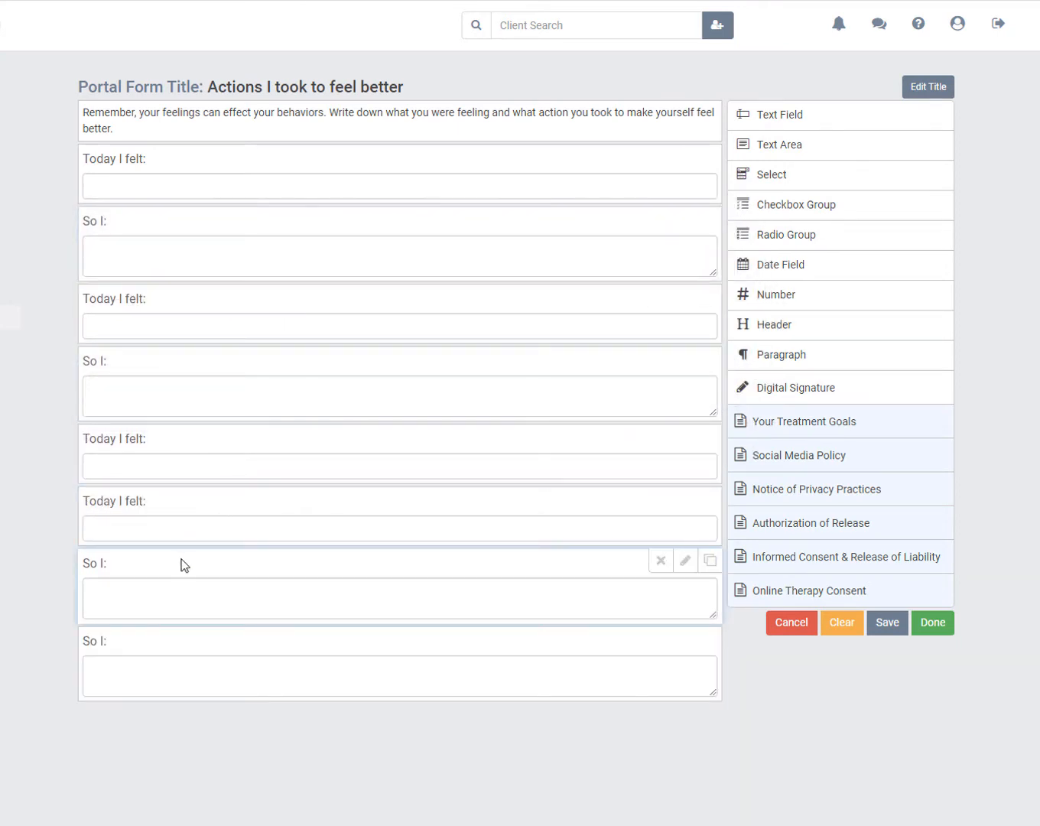
pyautogui.moveTo(181, 565); pyautogui.dragTo(204, 487)
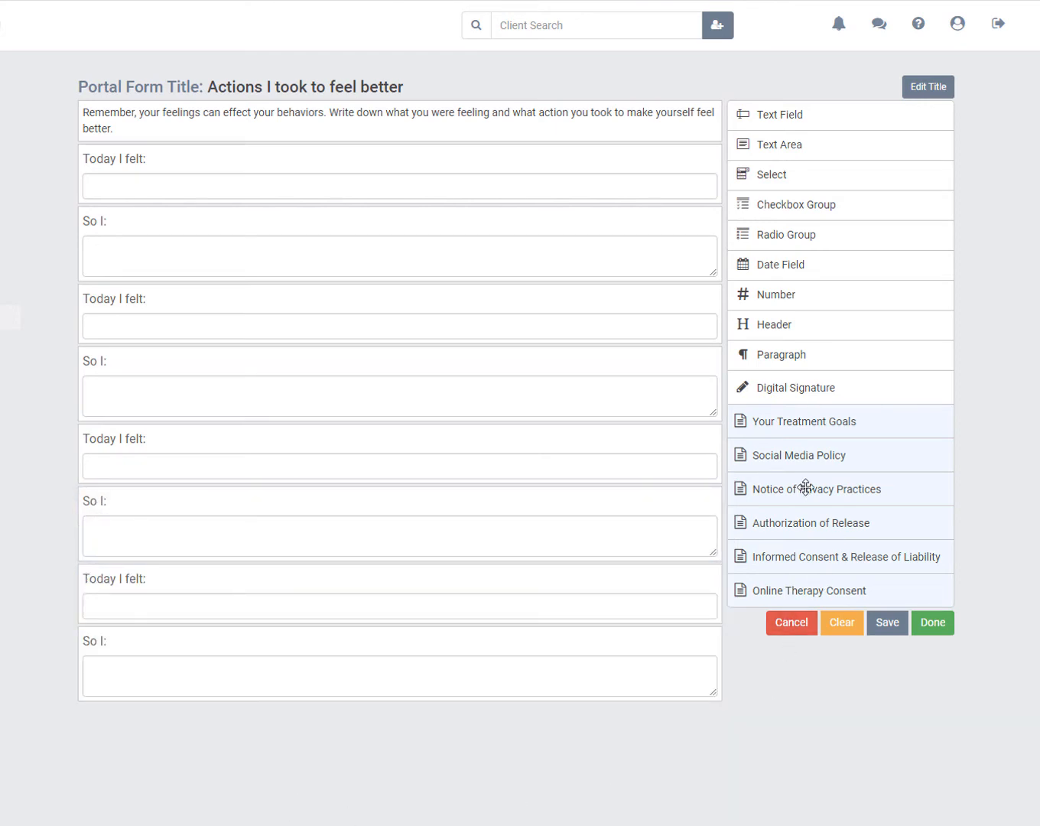
# - Add a digital signature and a date field at the end of the form and finish the form
pyautogui.click(799, 388)
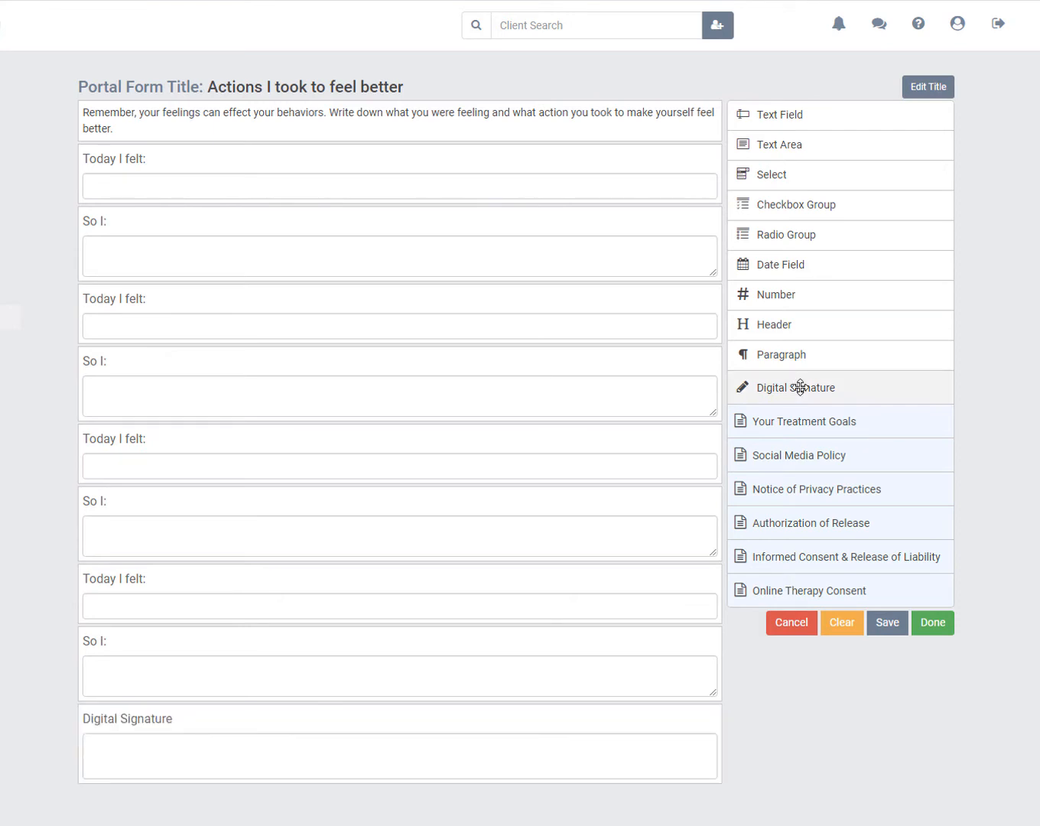
pyautogui.click(799, 265)
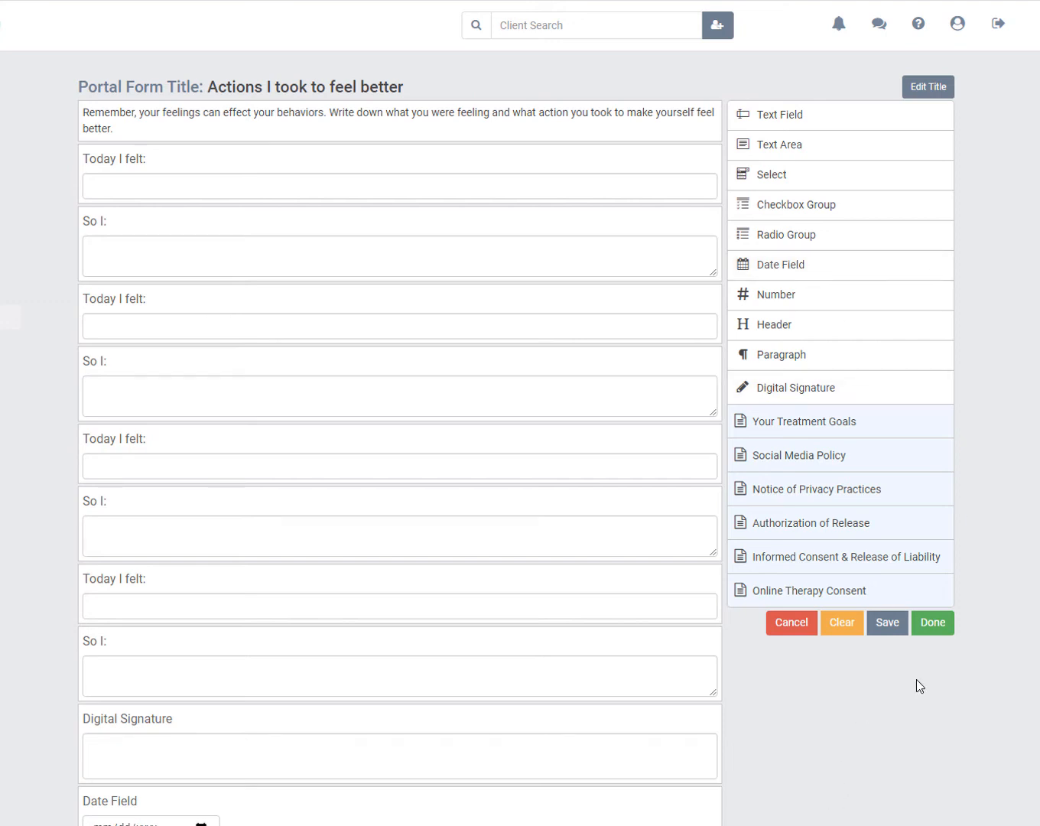
pyautogui.click(931, 623)
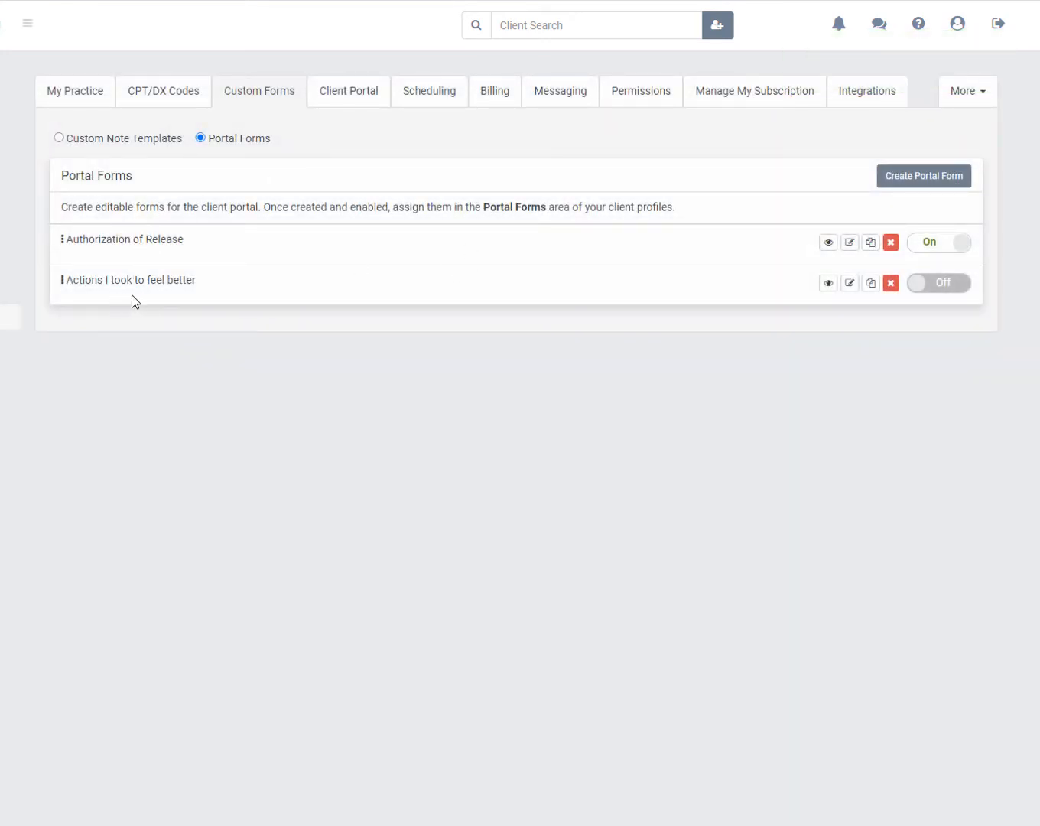
# - Turn on the "Actions I took to feel better" form and open the portal forms of the most recently viewed client
pyautogui.click(938, 285)
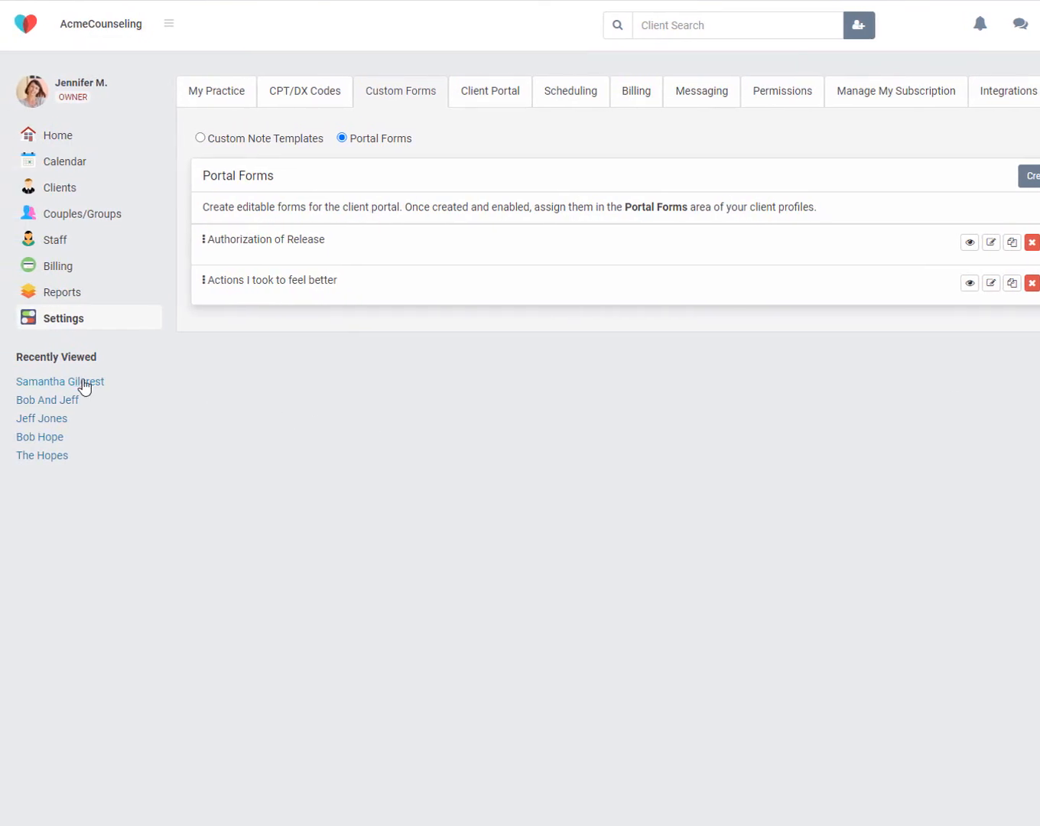
pyautogui.click(83, 384)
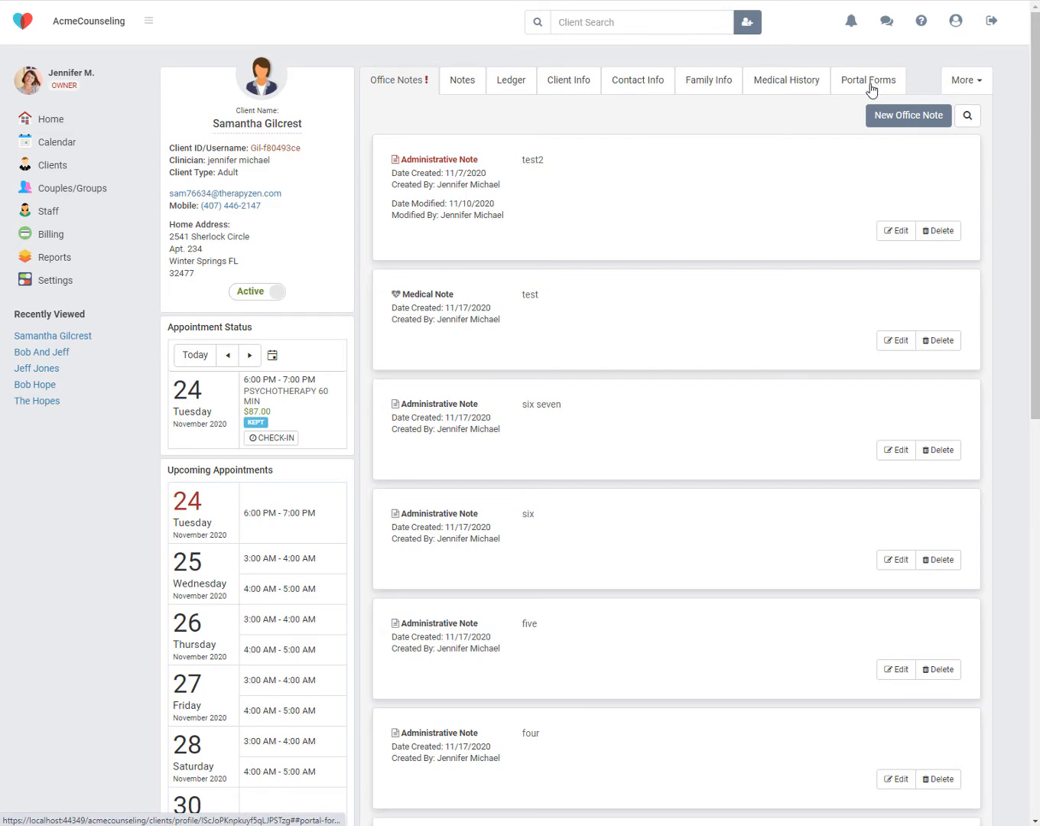
pyautogui.click(870, 90)
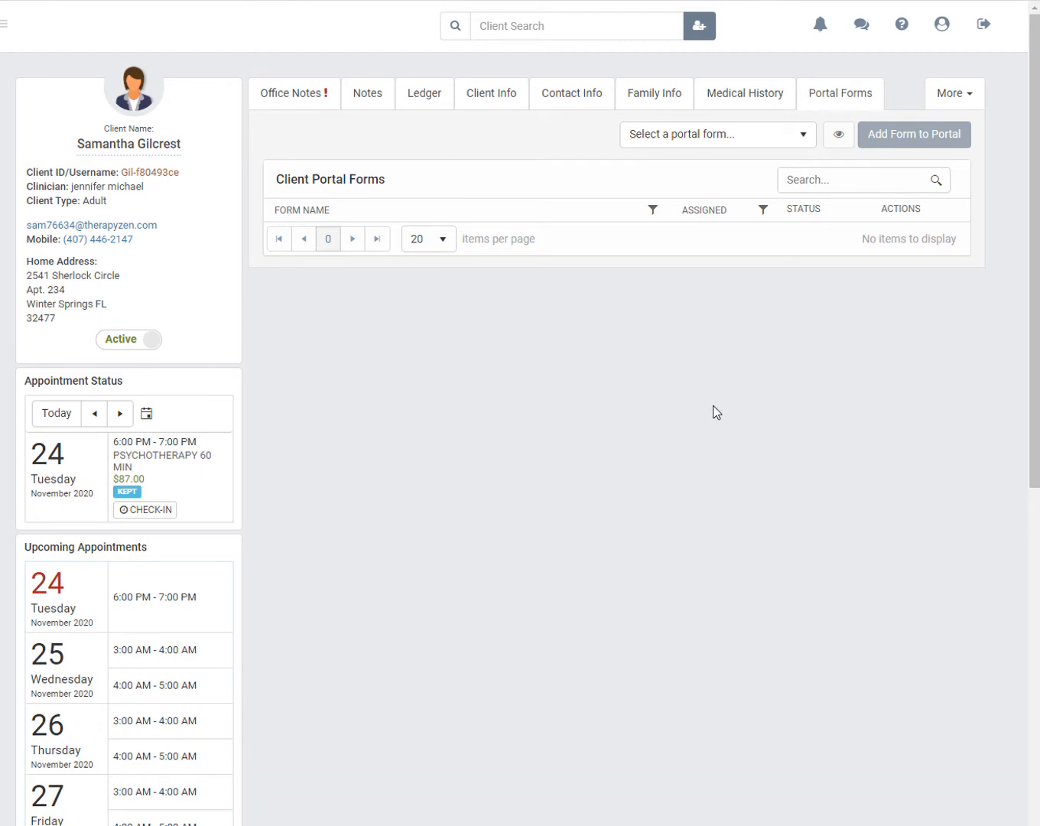
# - Preview the Authorization of Release form and assign it to the client's portal
pyautogui.click(787, 142)
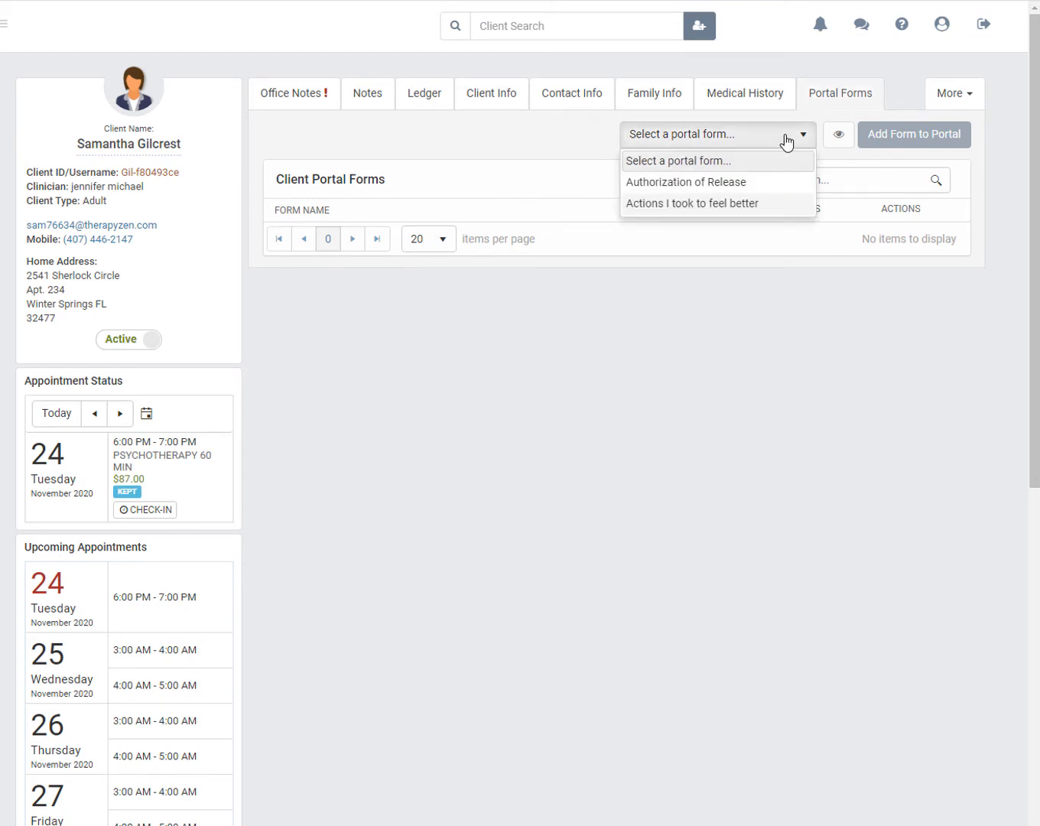
pyautogui.click(723, 185)
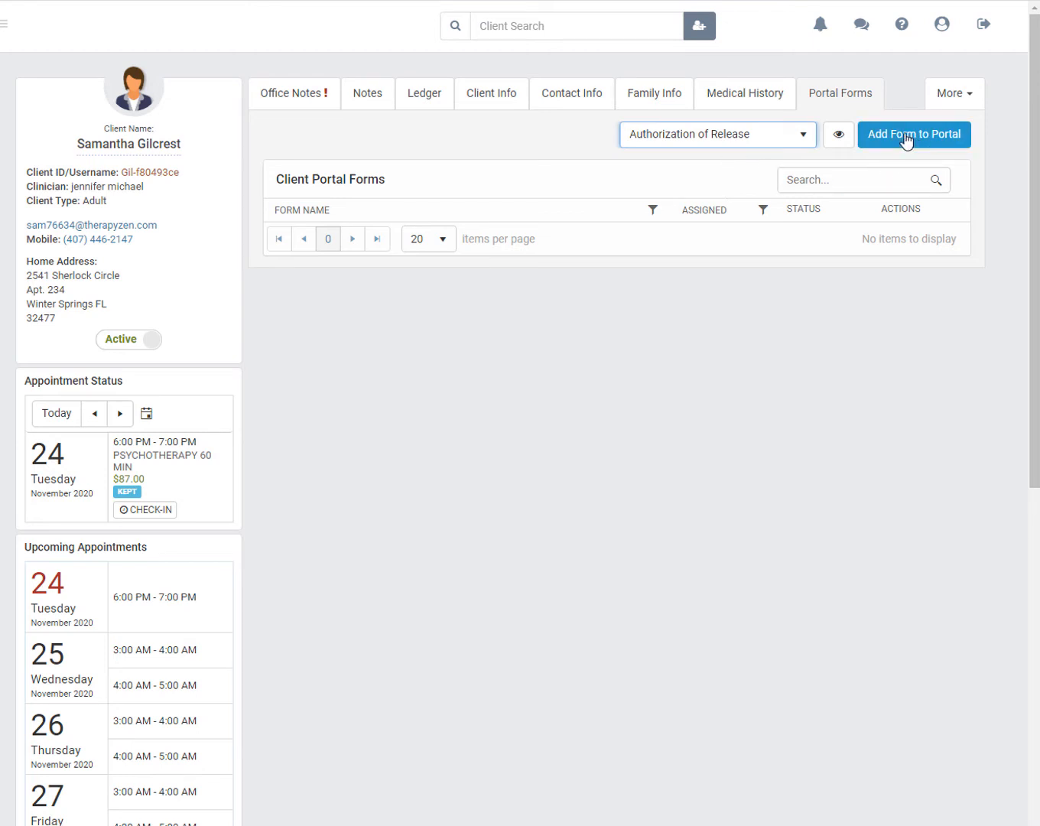
pyautogui.click(841, 140)
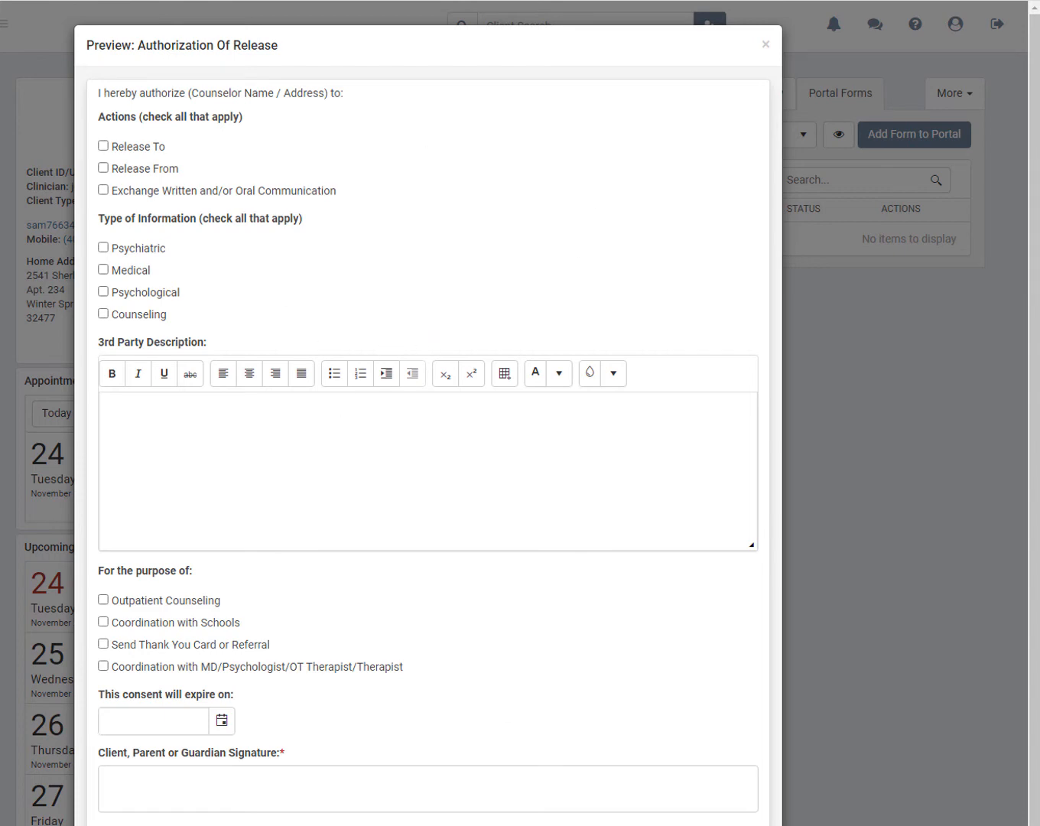
pyautogui.click(957, 405)
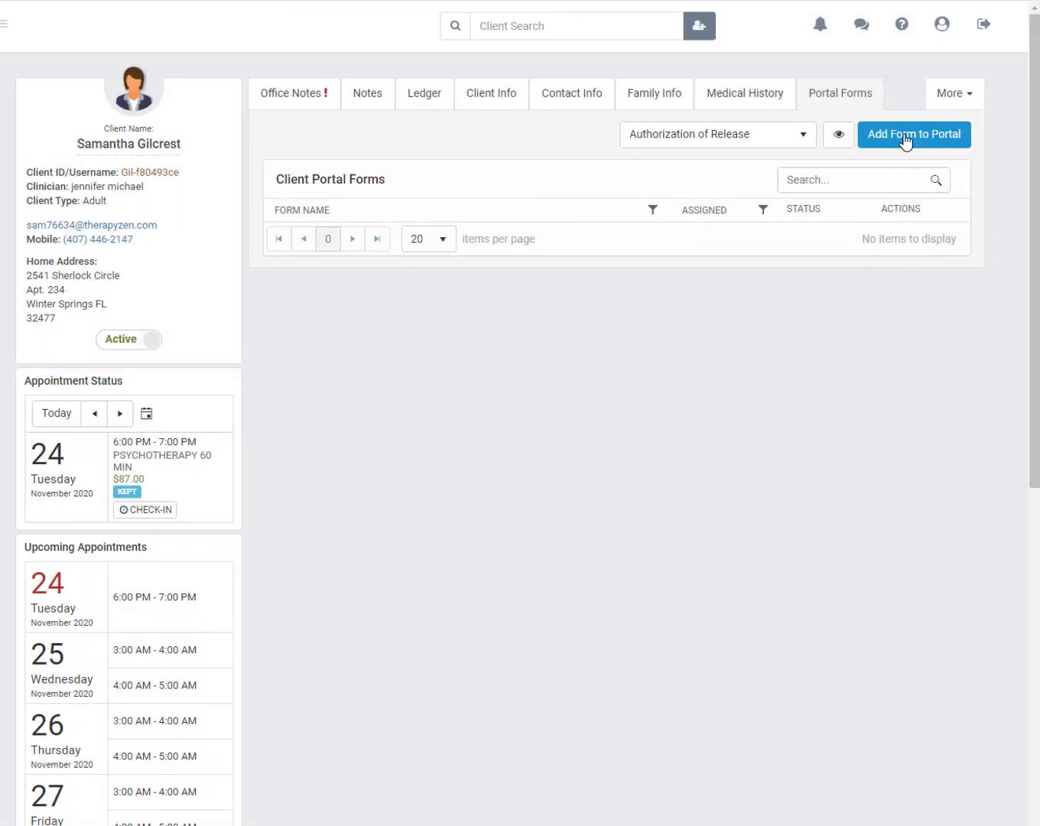
pyautogui.click(905, 142)
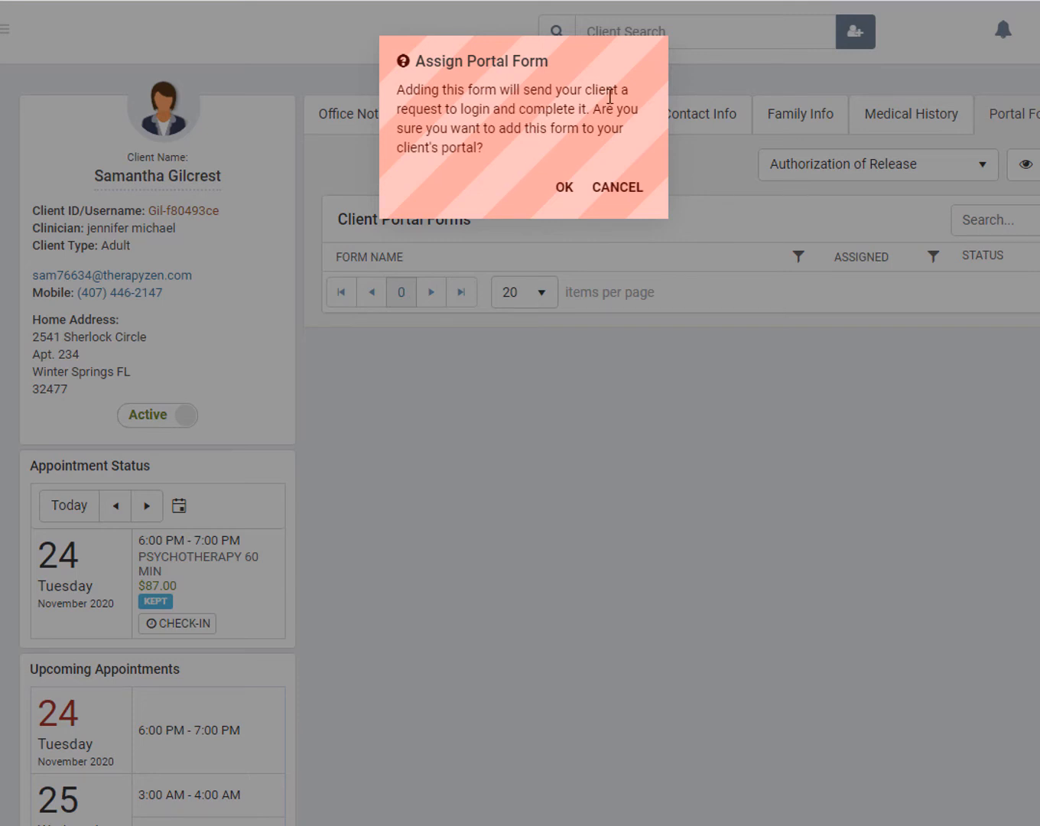
pyautogui.click(565, 194)
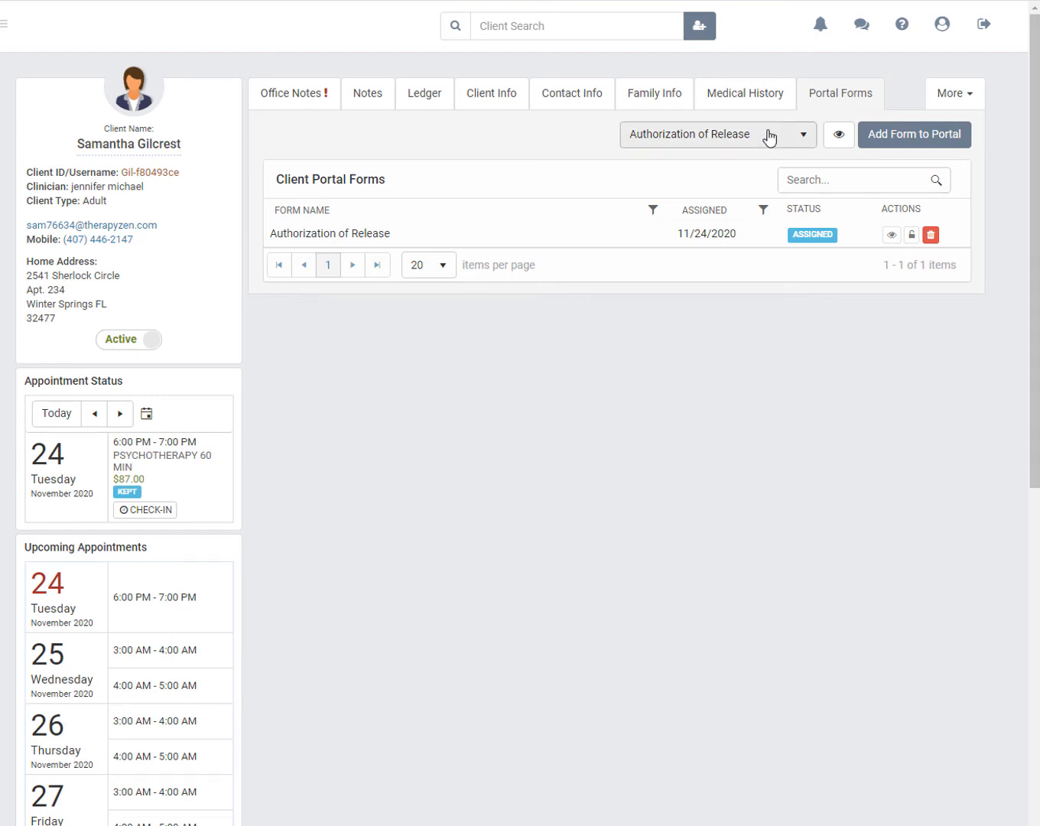
# - Preview the "Actions I took to feel better" form and assign it to the client's portal
pyautogui.click(744, 136)
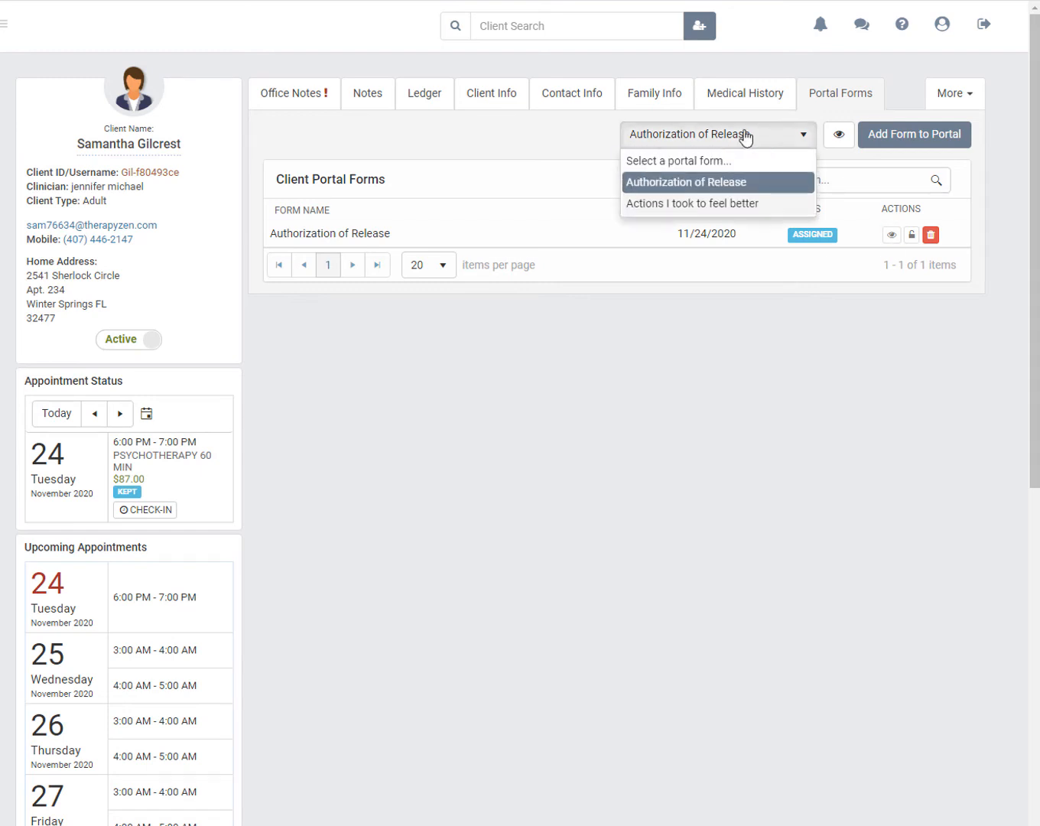
pyautogui.click(677, 202)
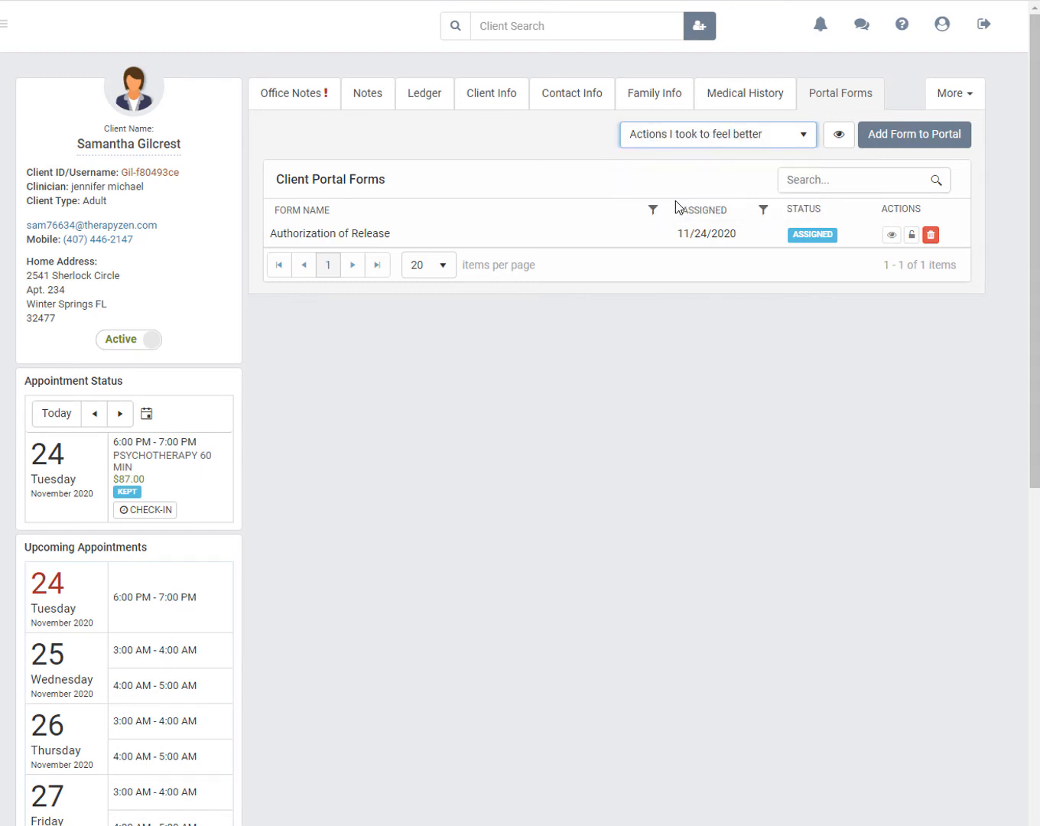
pyautogui.click(839, 137)
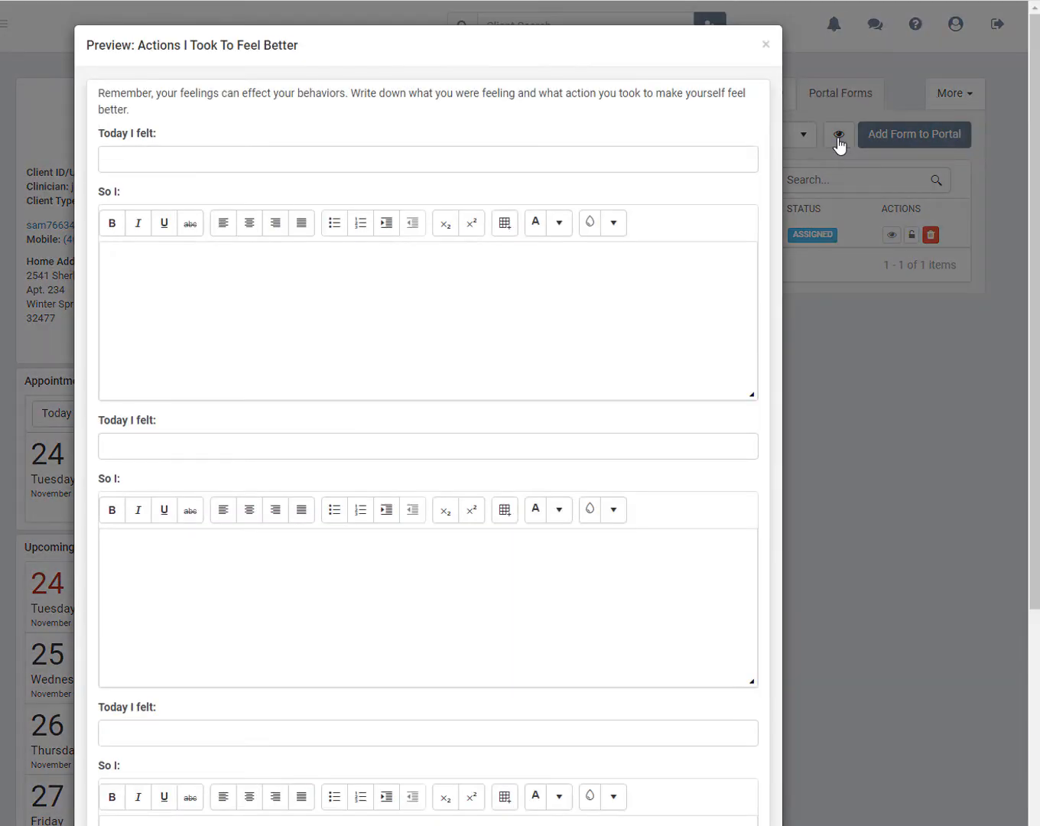
pyautogui.scroll(-7, 479, 356)
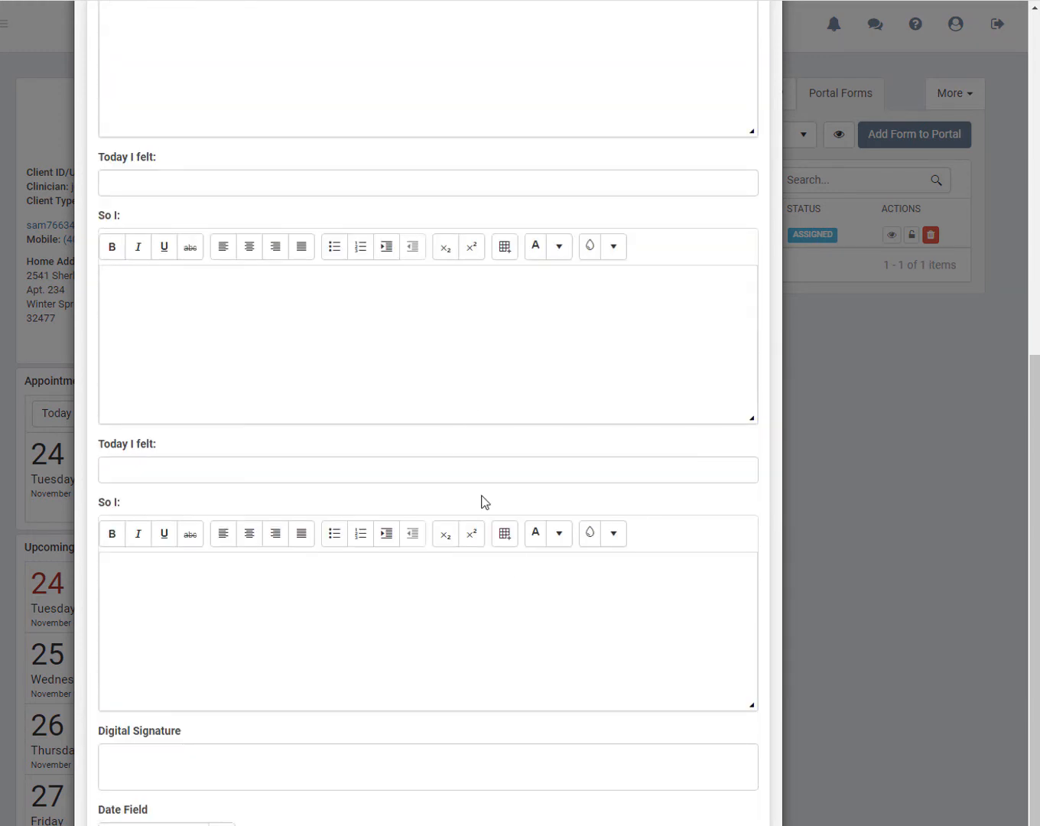
pyautogui.click(949, 652)
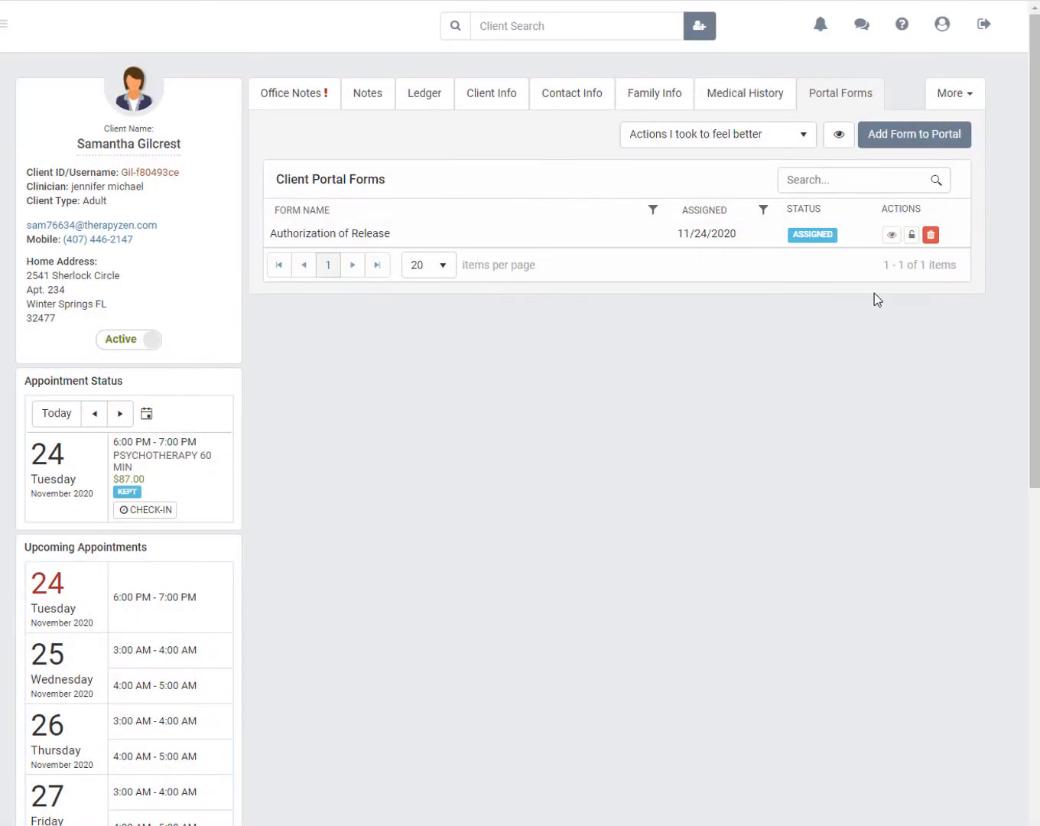
pyautogui.click(907, 142)
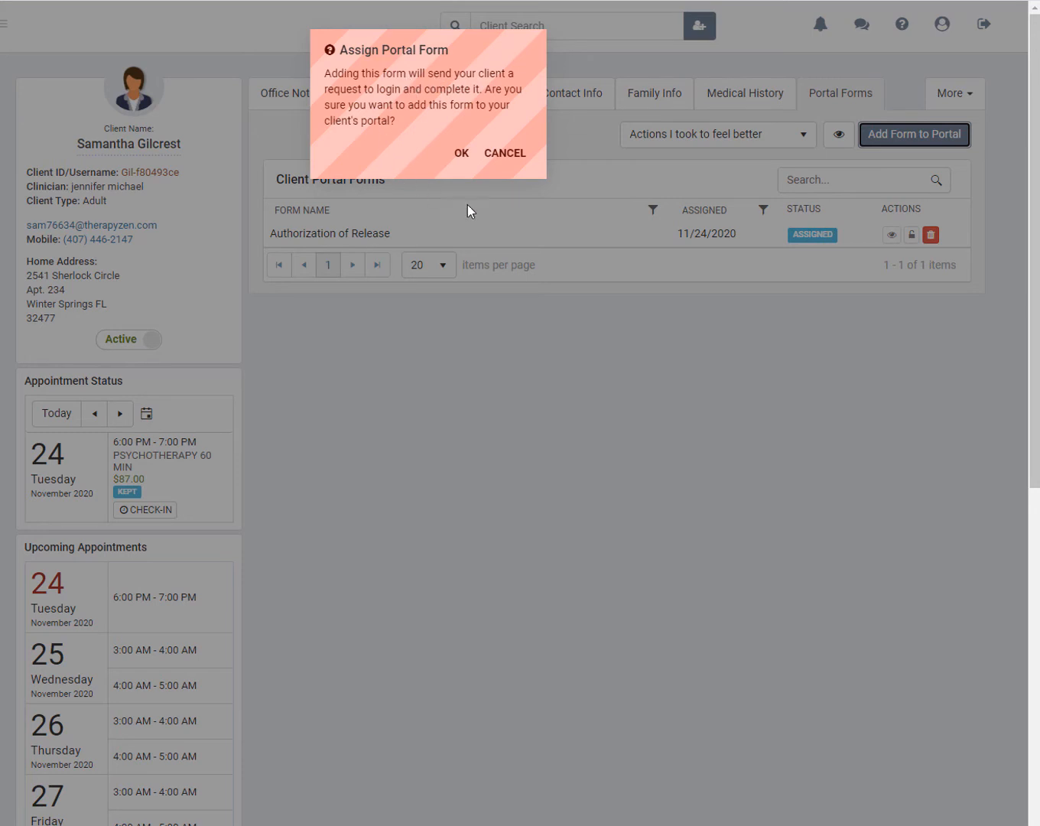
pyautogui.click(463, 157)
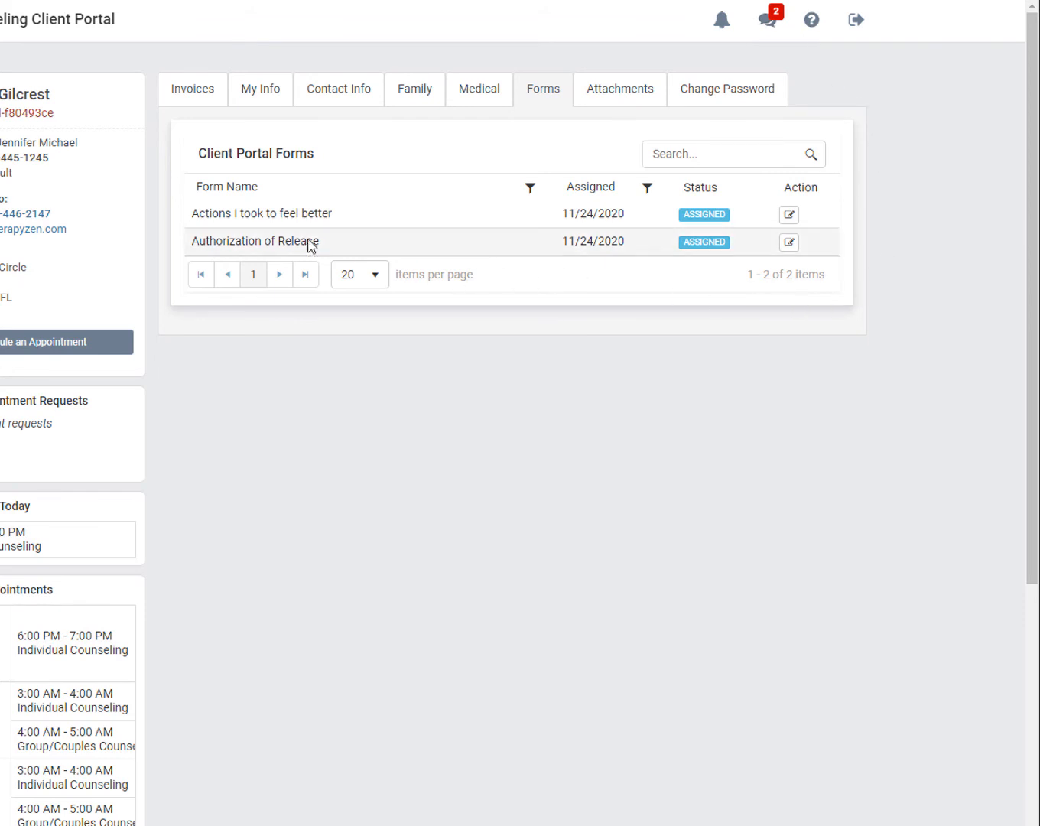
# - In the client portal's Authorization of Release form, select Release From, Medical and Coordination with MD/Psychologist/OT Therapist/Therapist, and enter "answers" as the 3rd party description
pyautogui.click(790, 243)
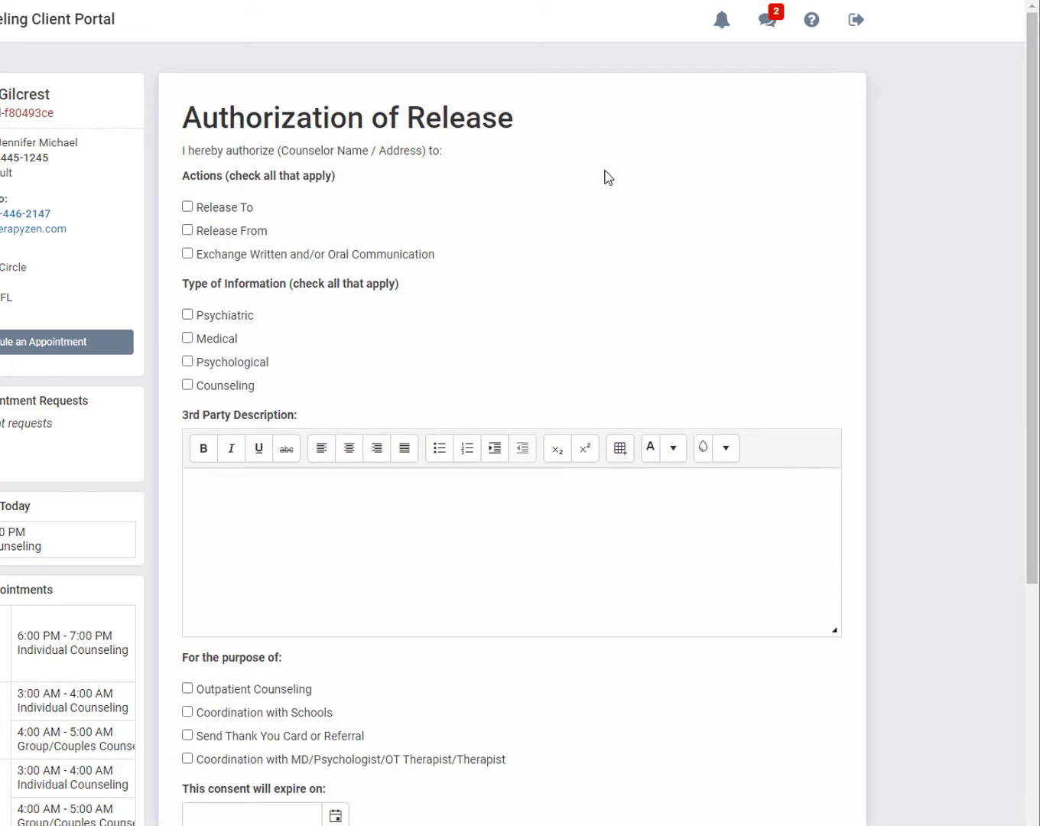
pyautogui.click(188, 229)
pyautogui.click(214, 338)
pyautogui.click(320, 565)
pyautogui.write('answers')
pyautogui.scroll(-1, 335, 692)
pyautogui.click(189, 676)
pyautogui.scroll(-2, 190, 682)
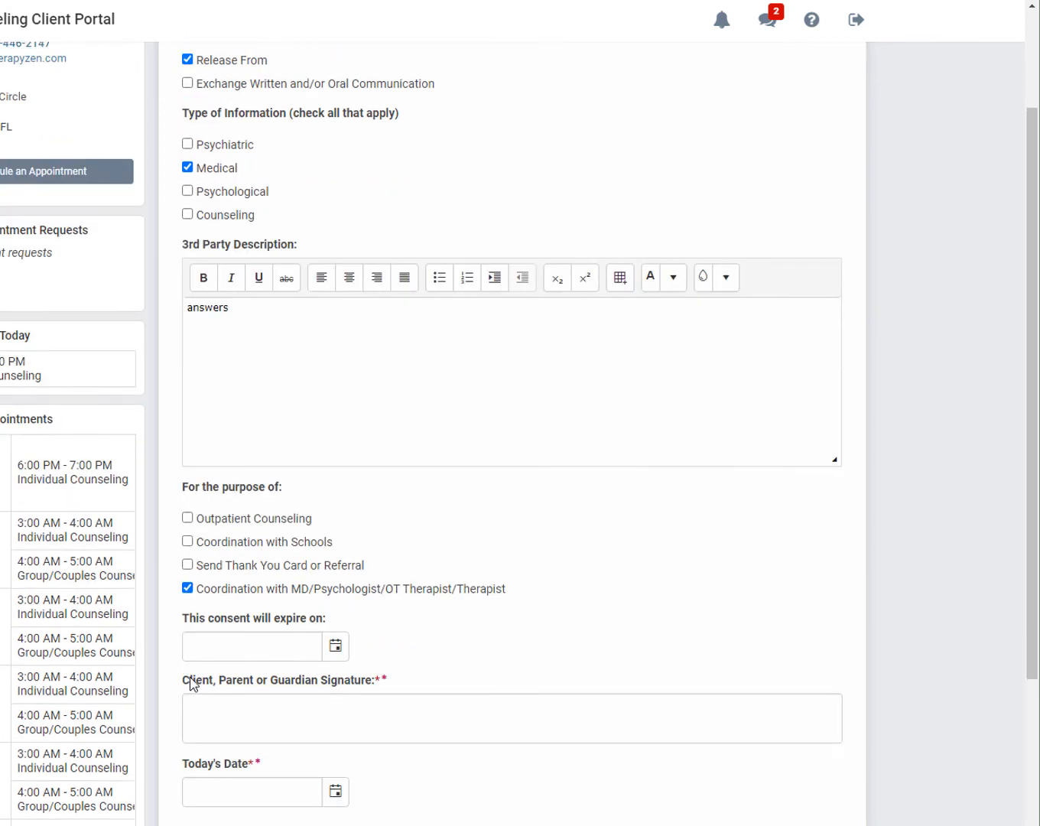
# - Set the consent expiry and today's date to 11/24/2020 and sign the form with the client's name
pyautogui.click(335, 565)
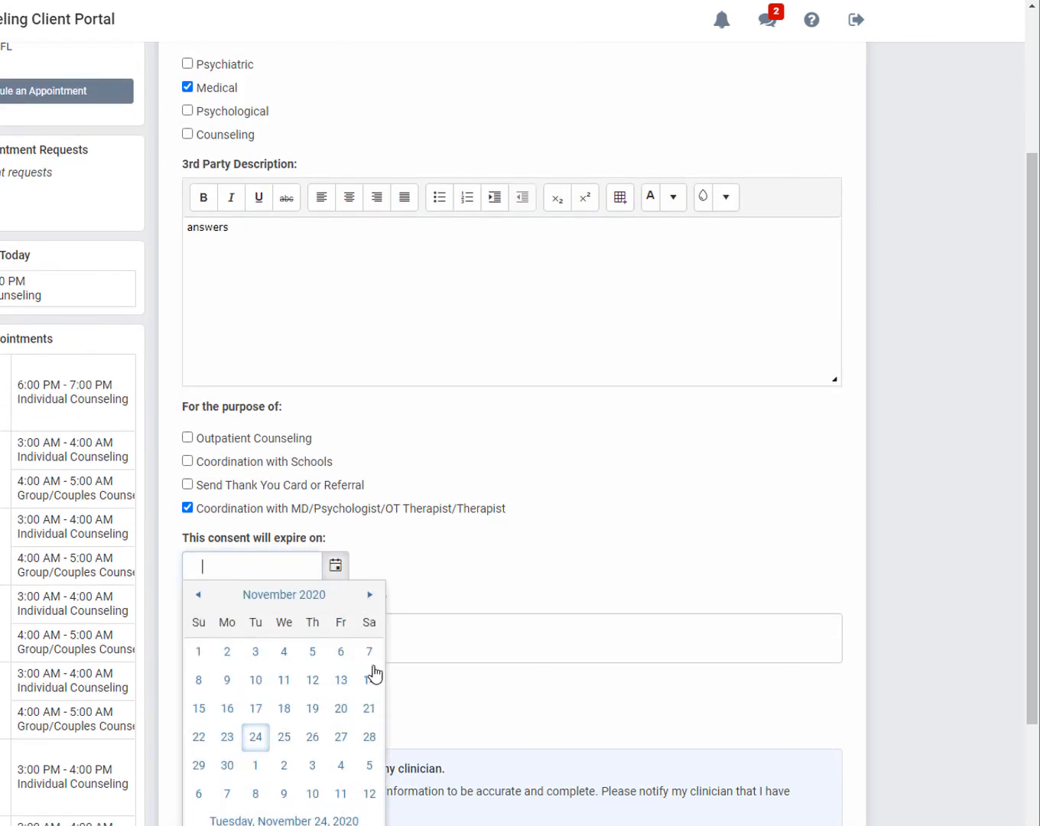
pyautogui.click(255, 735)
pyautogui.click(343, 634)
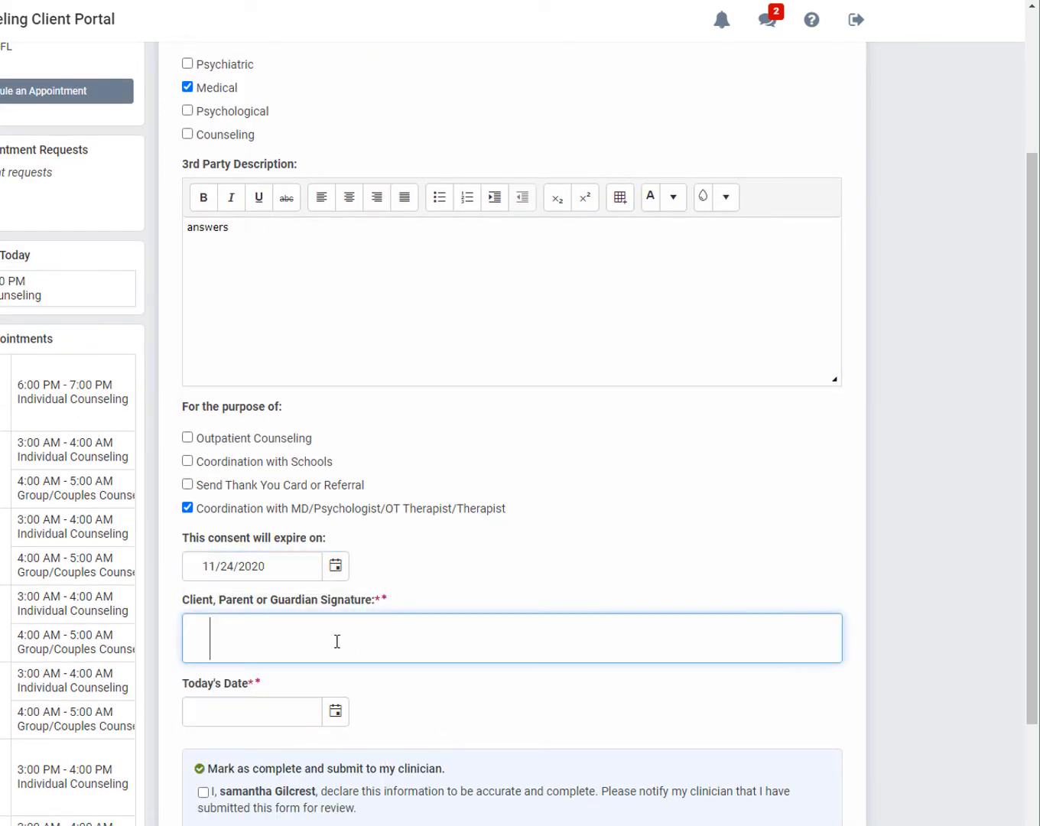
pyautogui.write('samantha g')
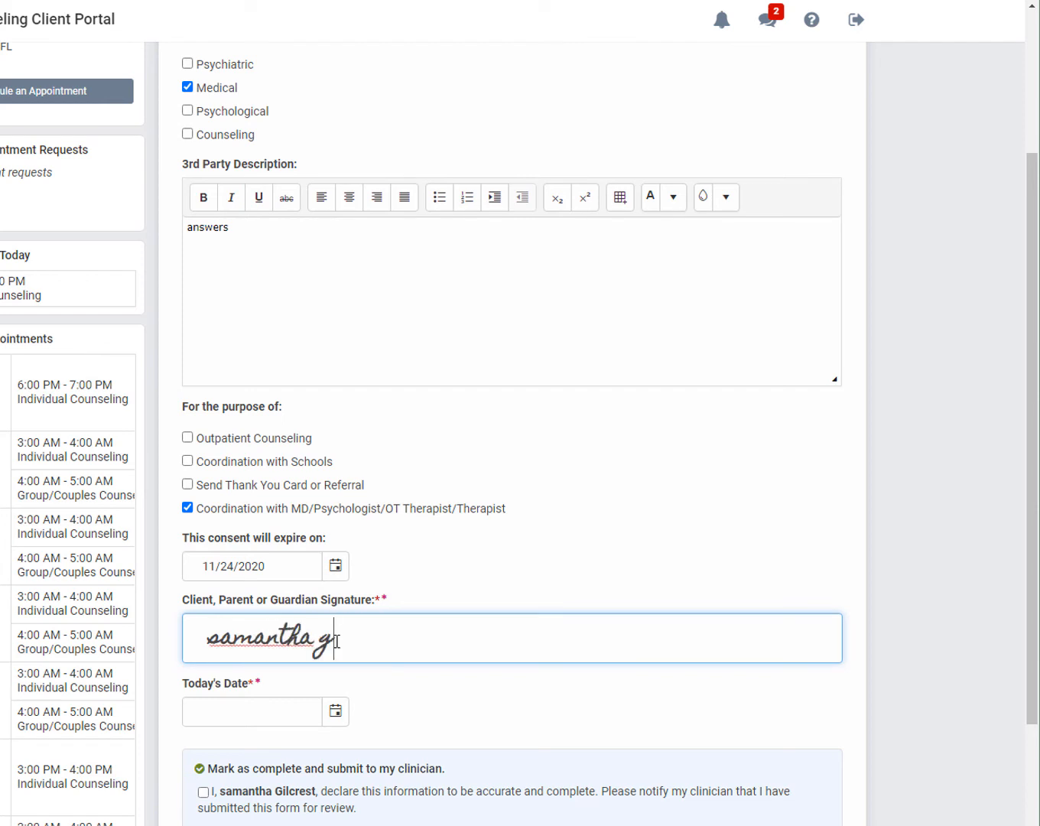
pyautogui.click(335, 710)
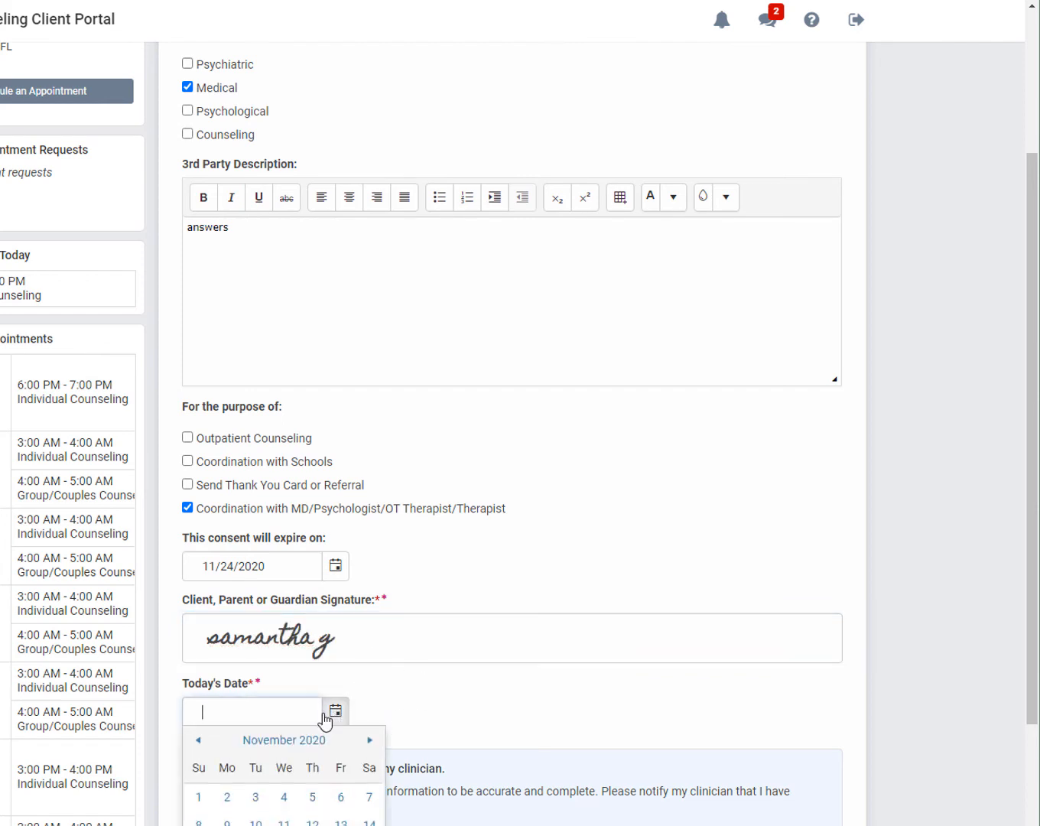
pyautogui.click(256, 825)
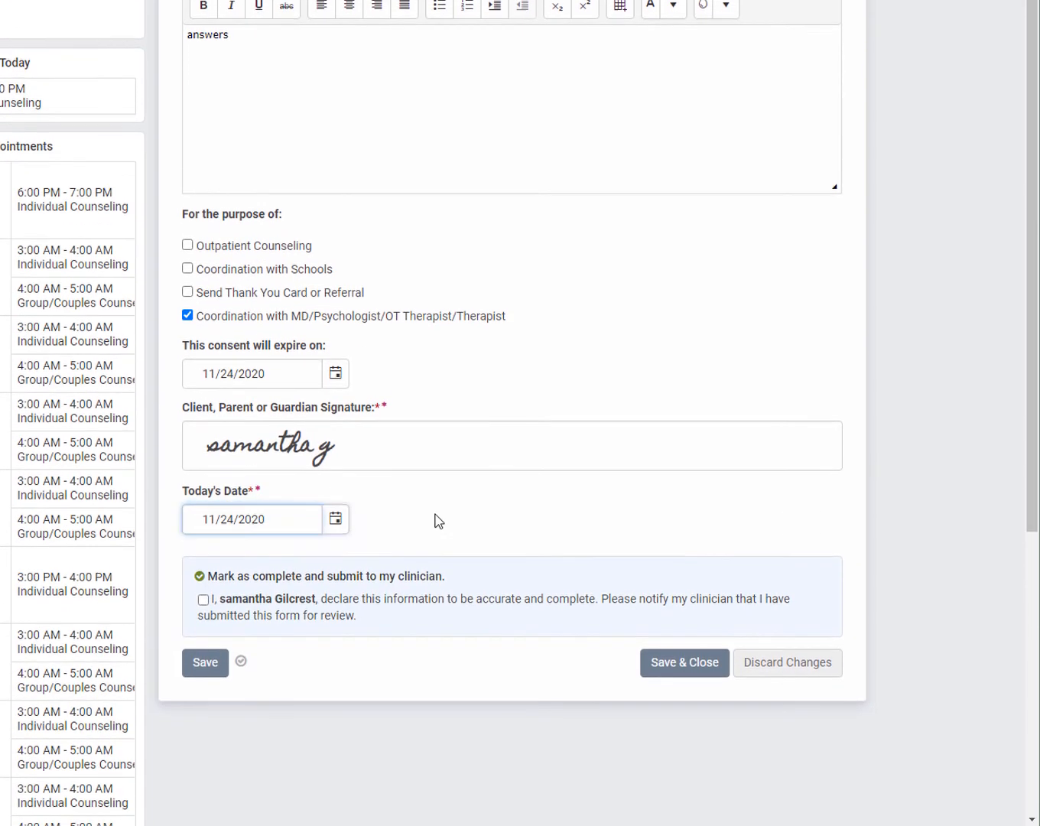
# - Declare the Authorization of Release form accurate and complete, submit it to the clinician, and view the submitted copy
pyautogui.click(436, 708)
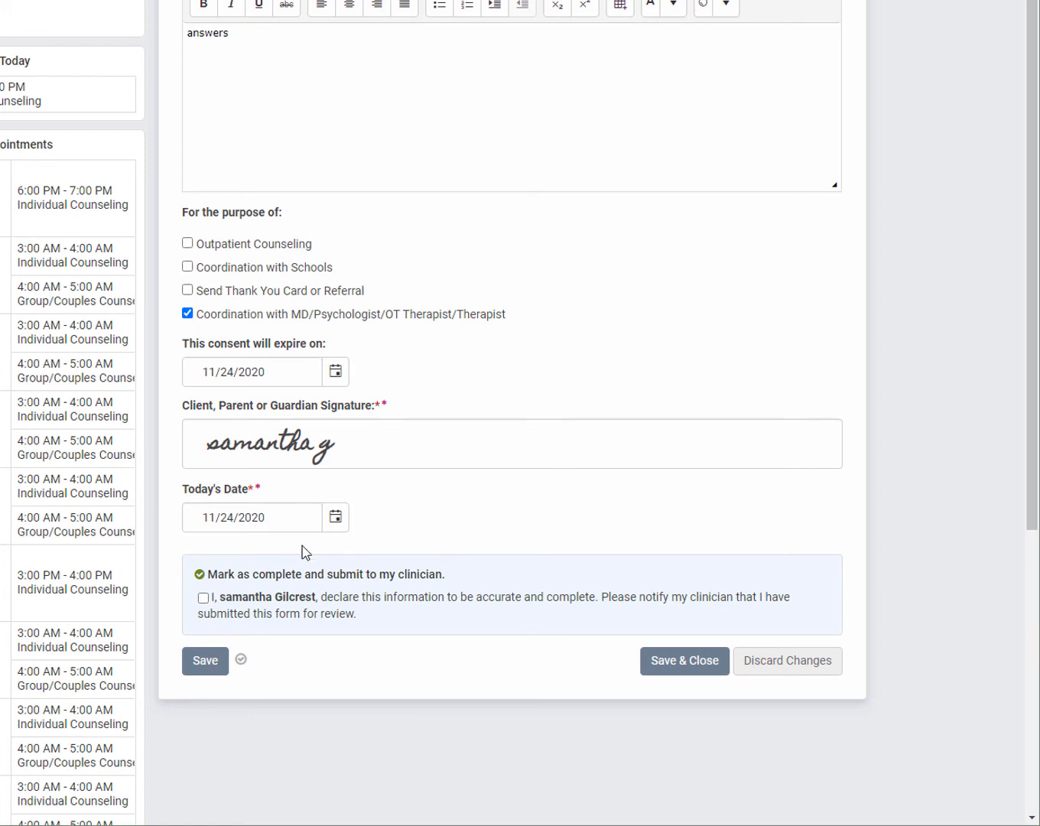
pyautogui.click(205, 598)
pyautogui.click(680, 668)
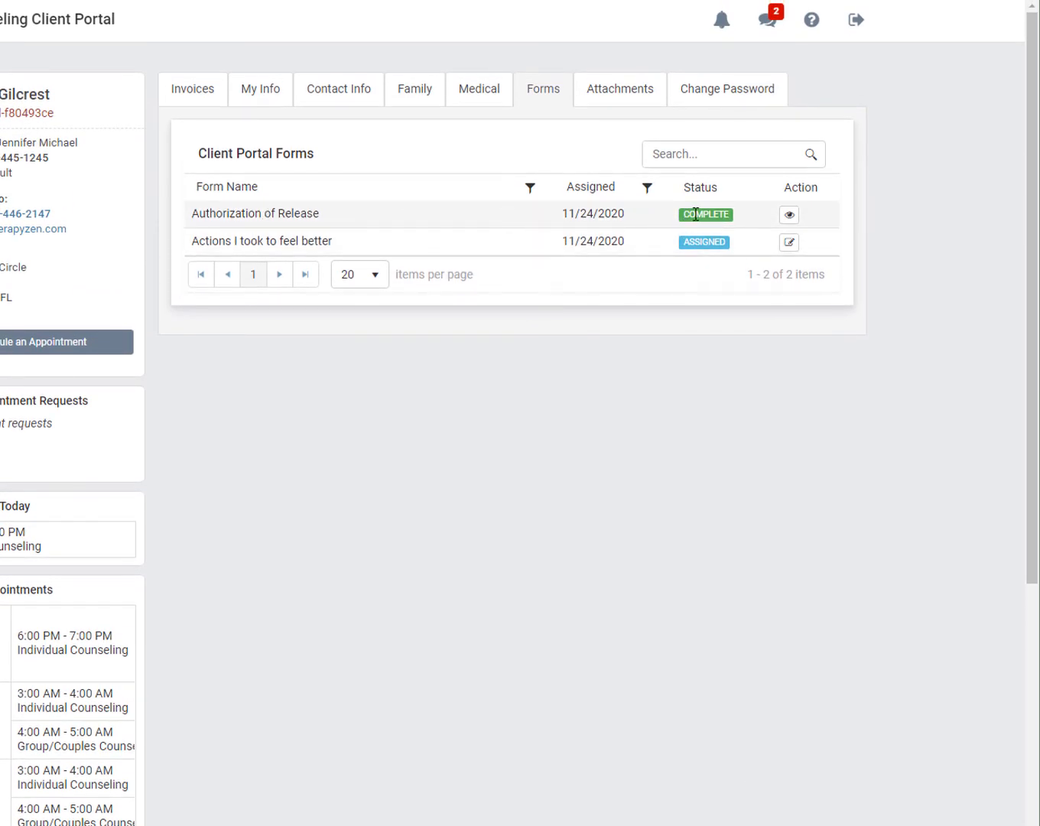
pyautogui.click(790, 216)
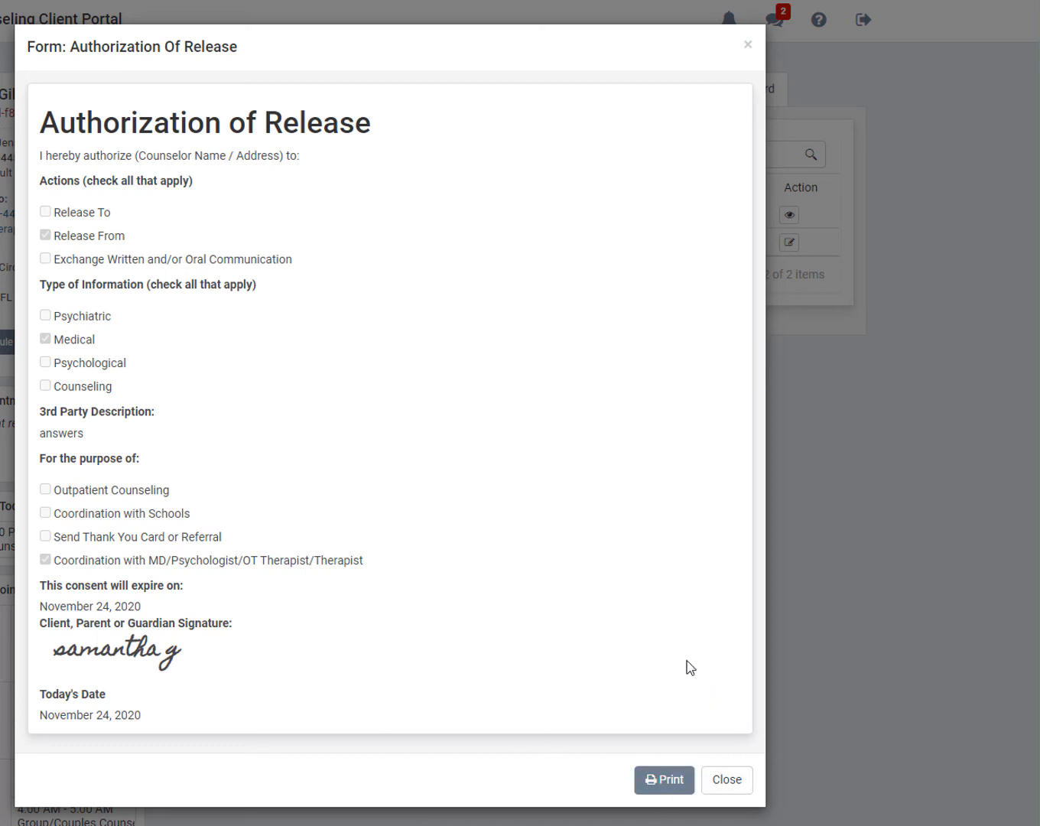
pyautogui.click(731, 781)
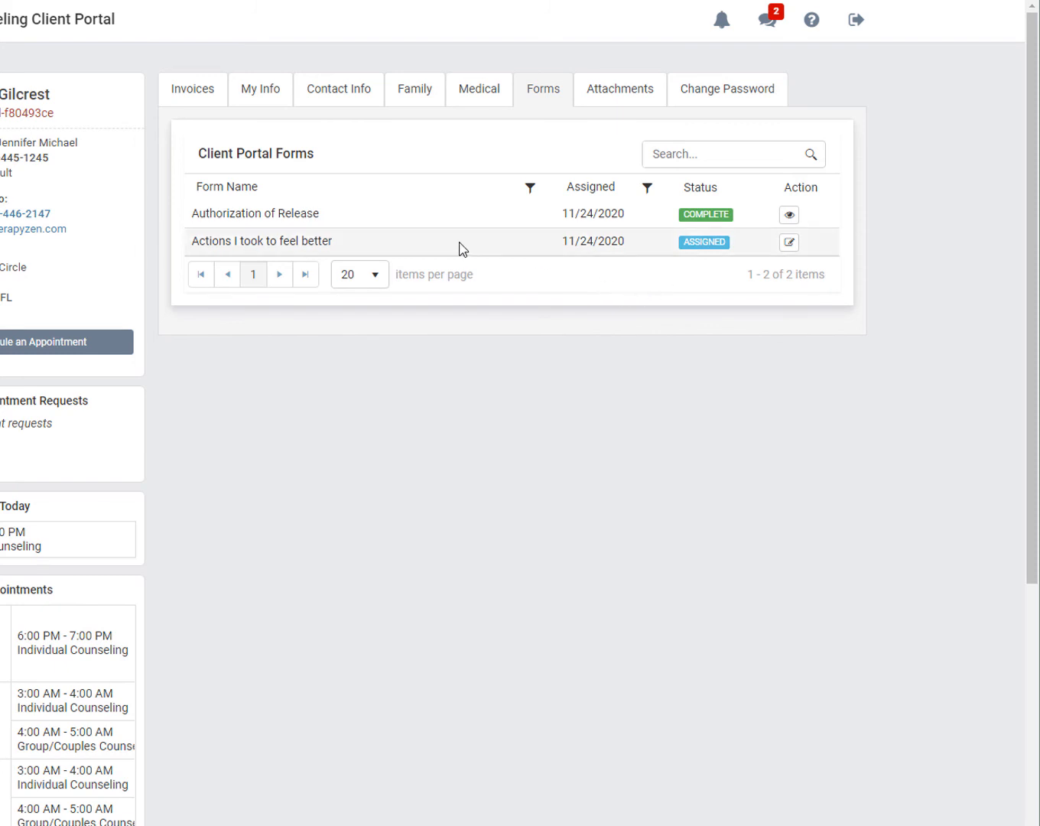
# - In the "Actions I took to feel better" form, fill the first "Today I felt:" with "okay" and "So I:" with "went for a hike"
pyautogui.click(788, 243)
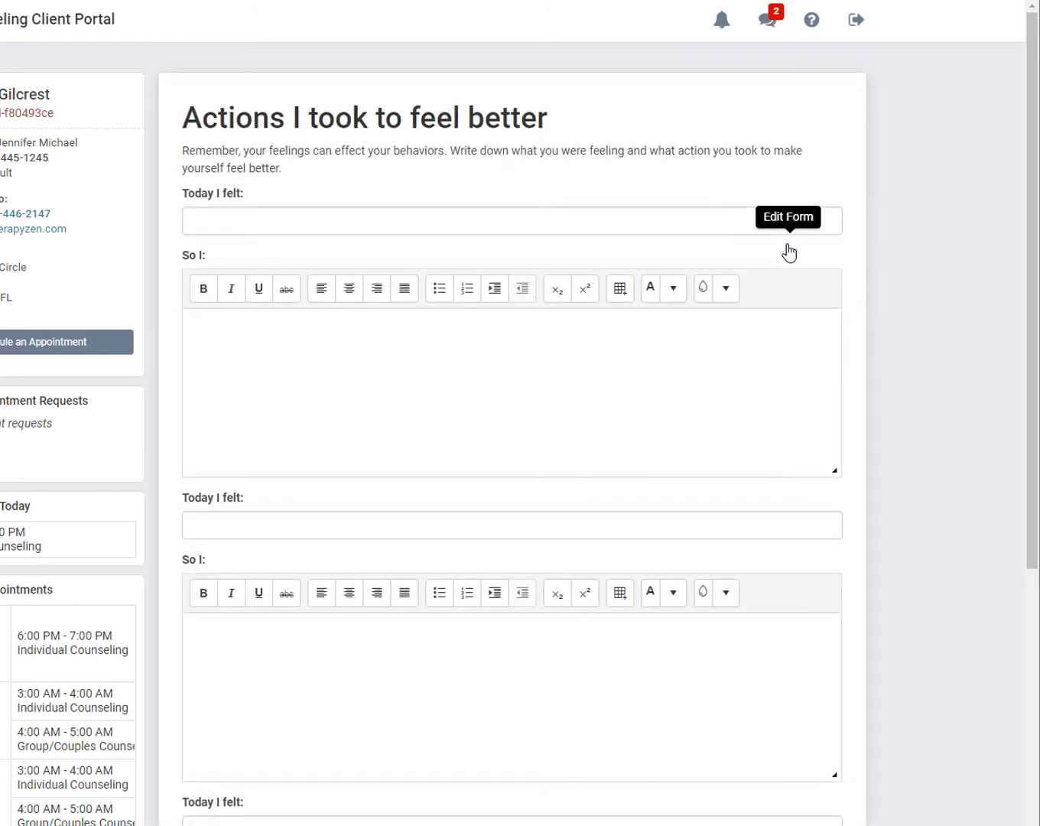
pyautogui.click(382, 221)
pyautogui.write('okay')
pyautogui.press('Tab')
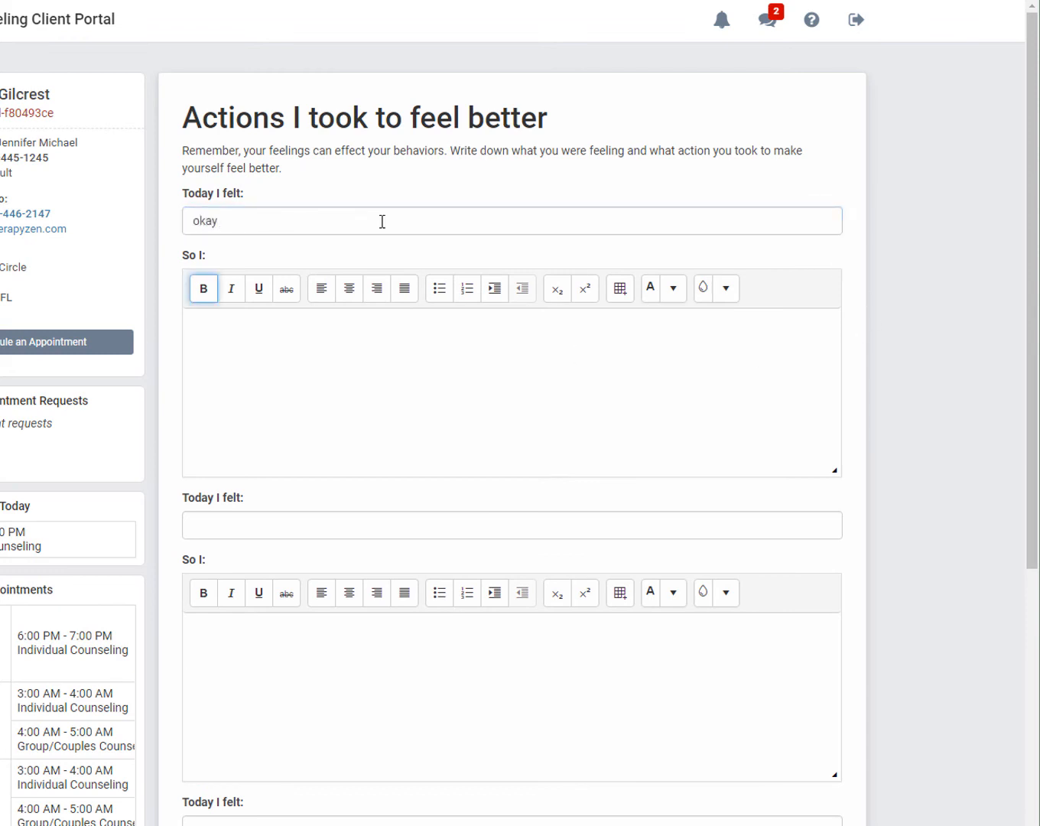
pyautogui.press('Tab')
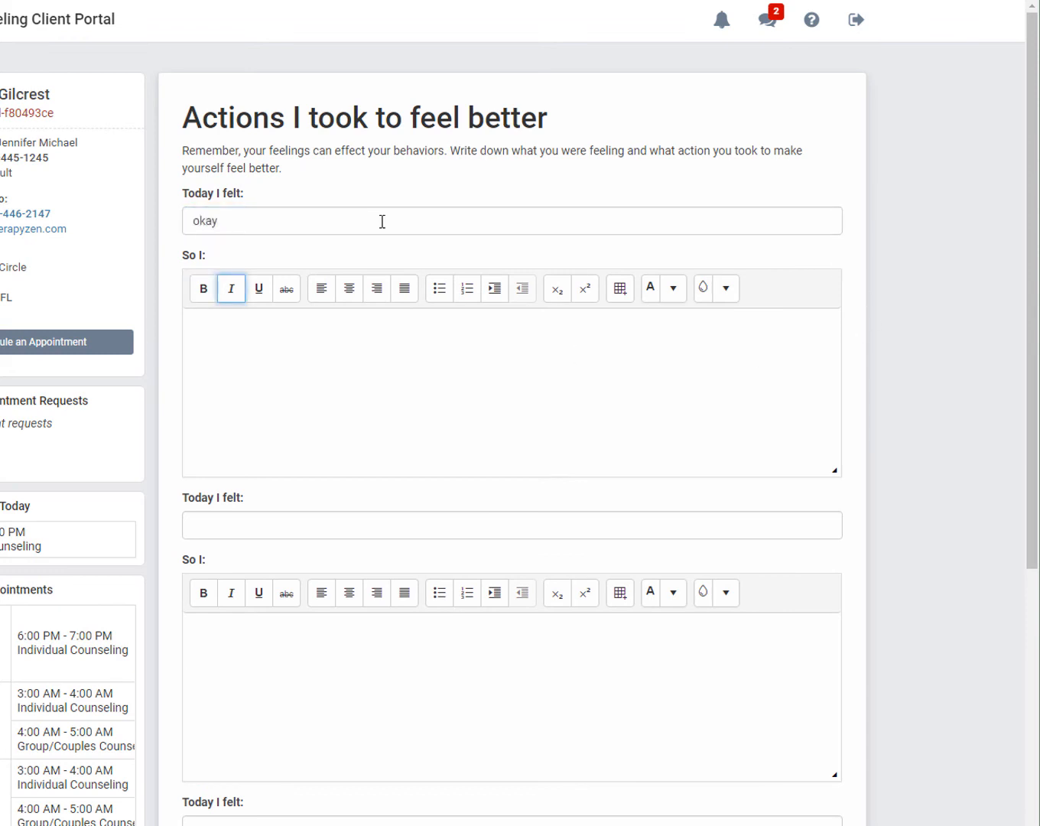
pyautogui.click(340, 338)
pyautogui.write('went for a hike')
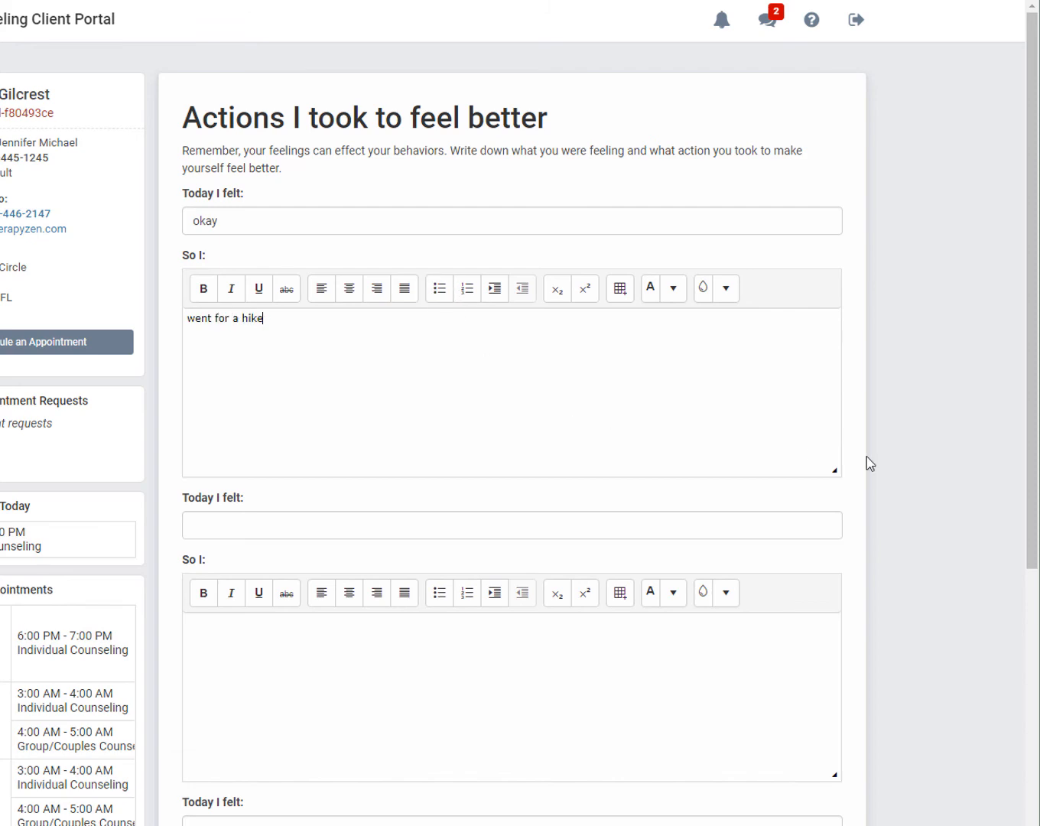
# - Save and close the partly filled form without marking it as complete
pyautogui.scroll(-1, 941, 447)
pyautogui.scroll(-9, 942, 447)
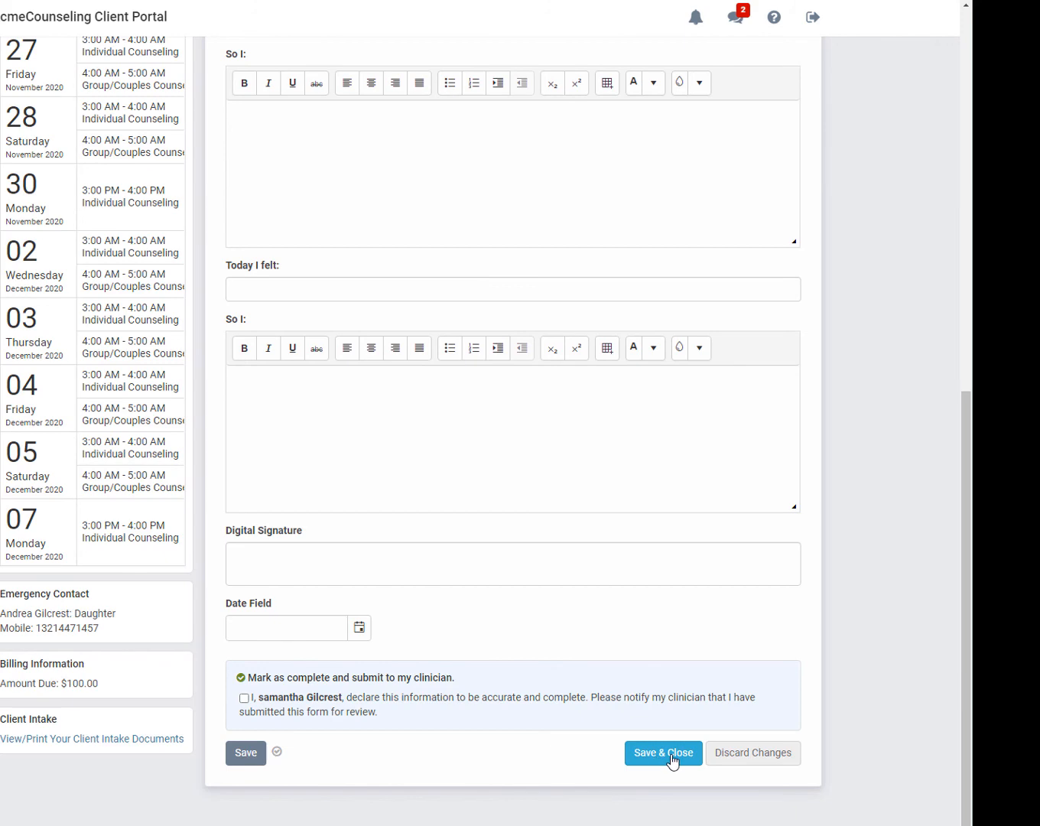
pyautogui.click(663, 753)
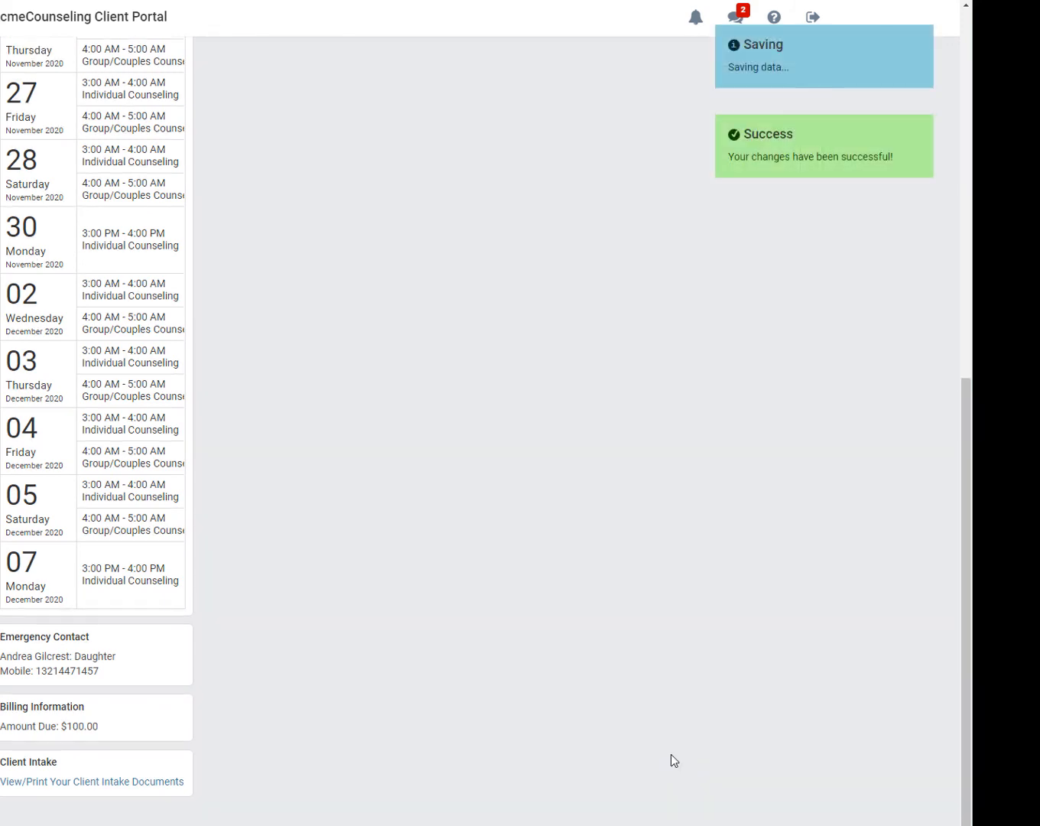
pyautogui.scroll(9, 673, 735)
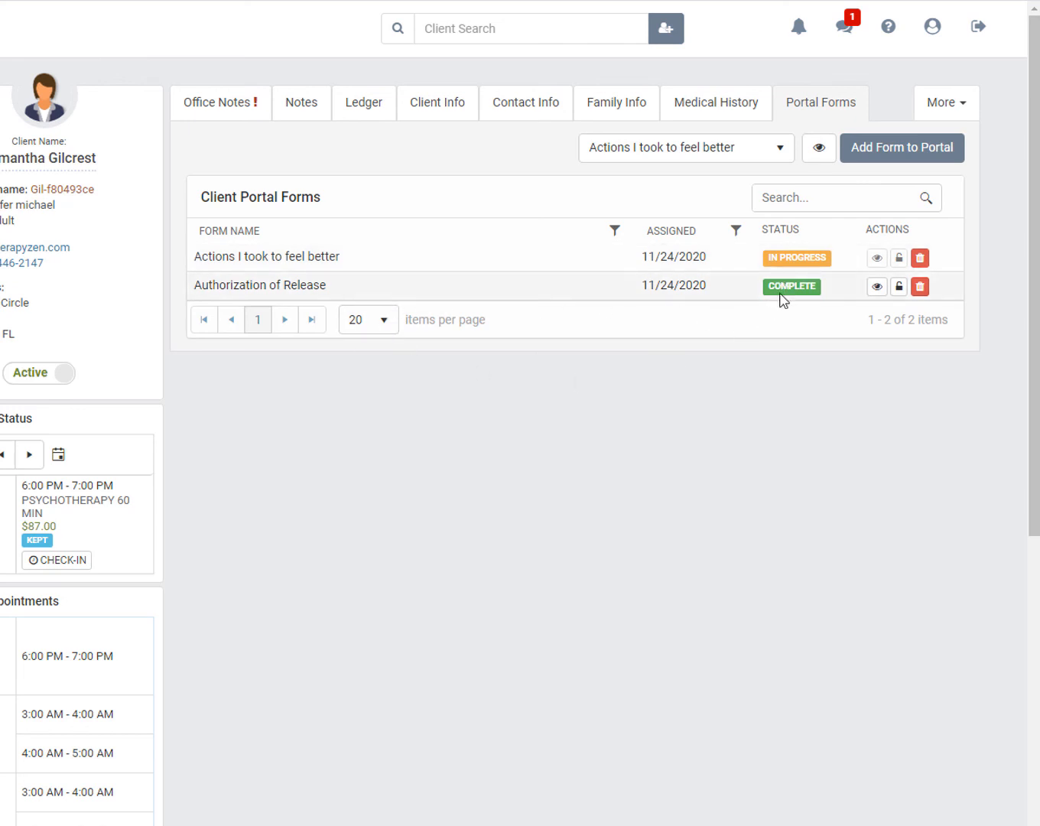
# - Review the completed Authorization of Release form in the practice's client profile, then request its deletion and cancel the request
pyautogui.click(878, 288)
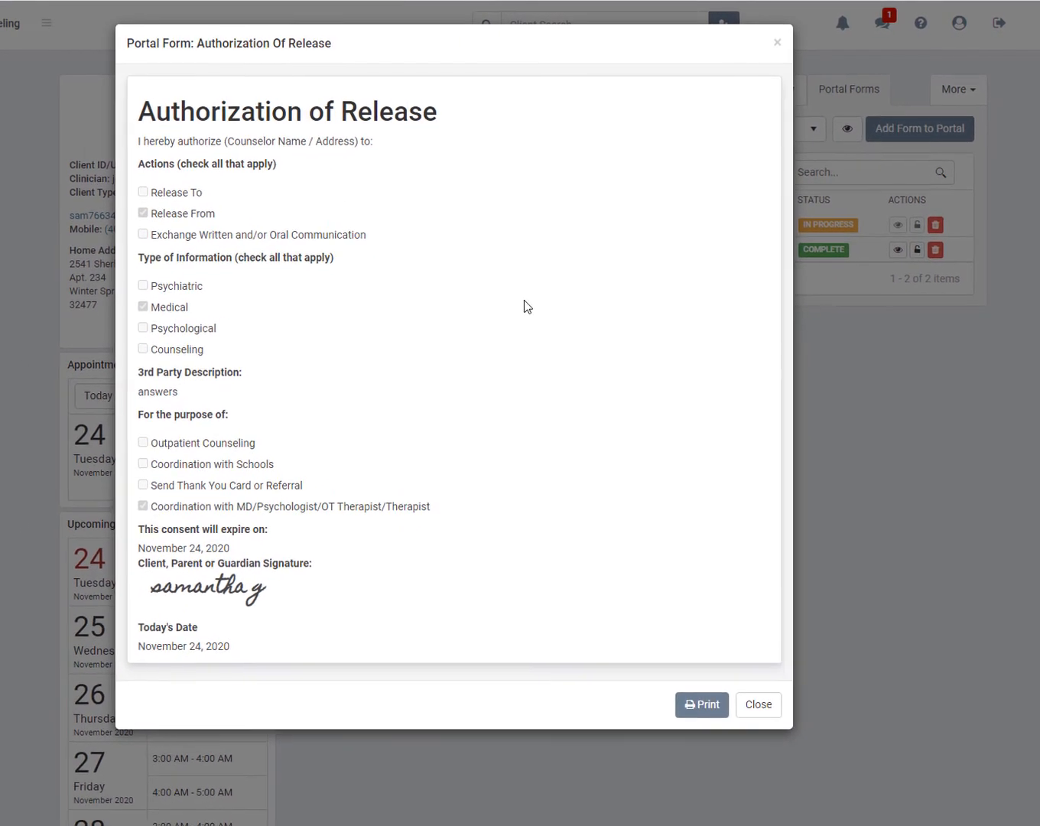
pyautogui.click(767, 709)
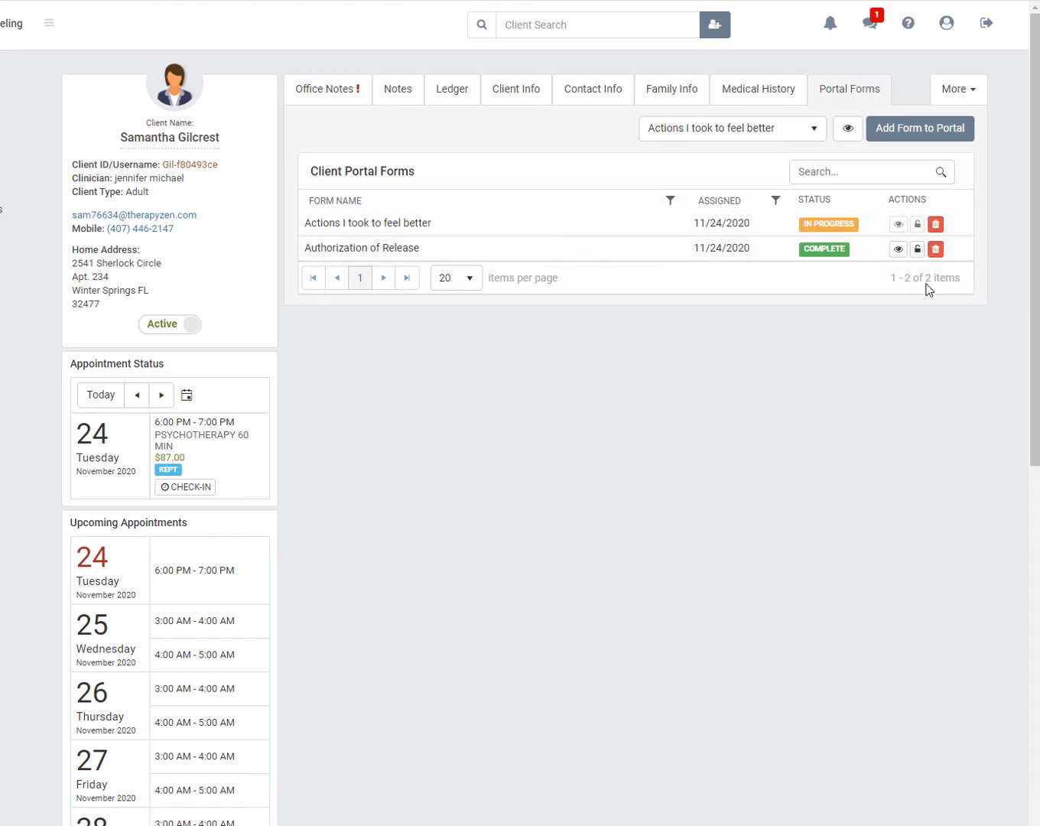
pyautogui.click(937, 249)
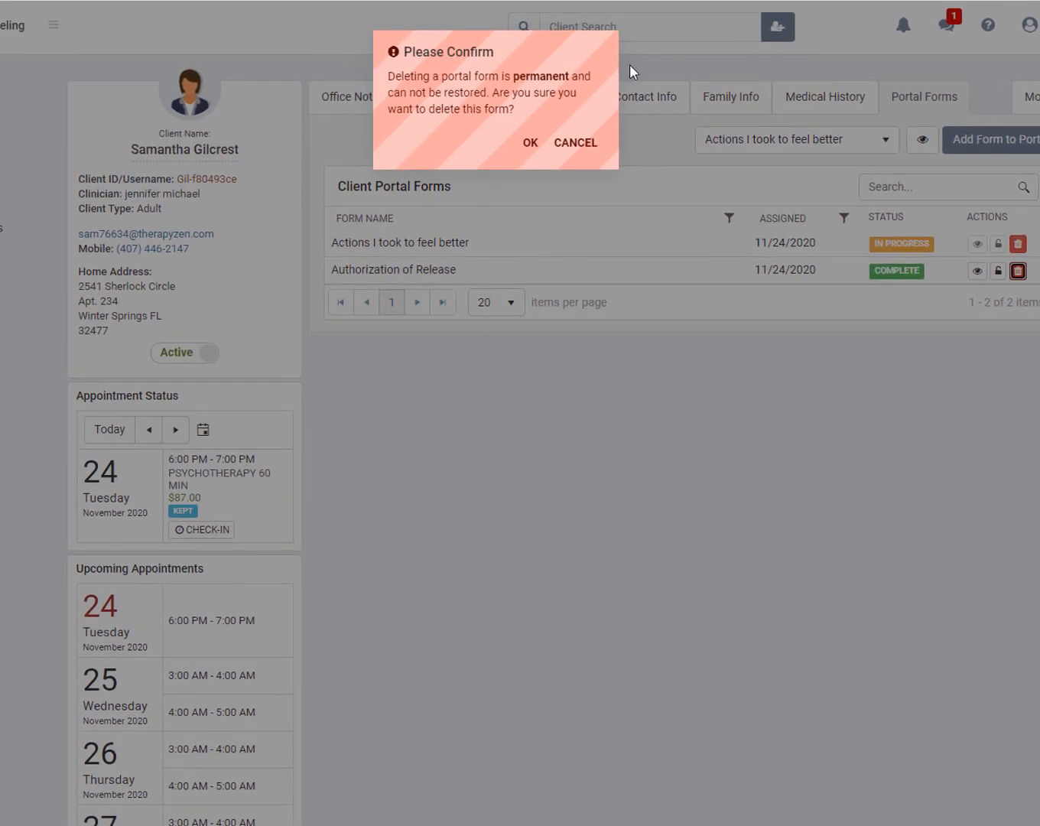
pyautogui.click(575, 145)
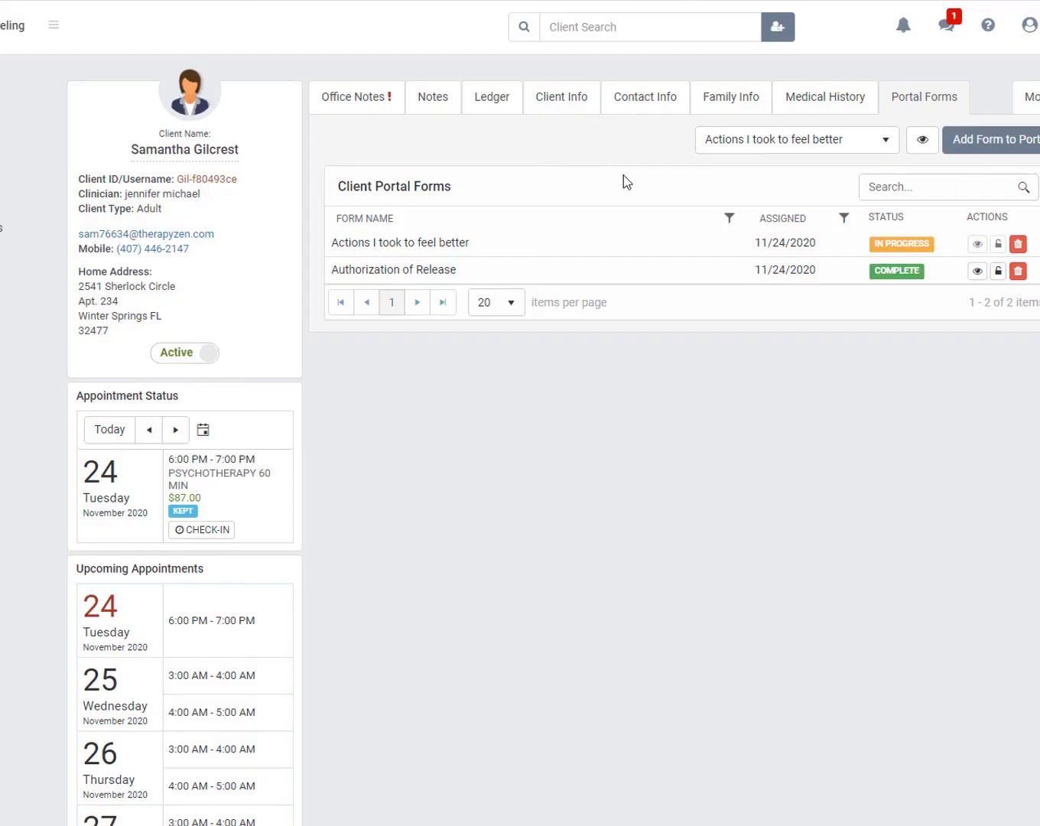